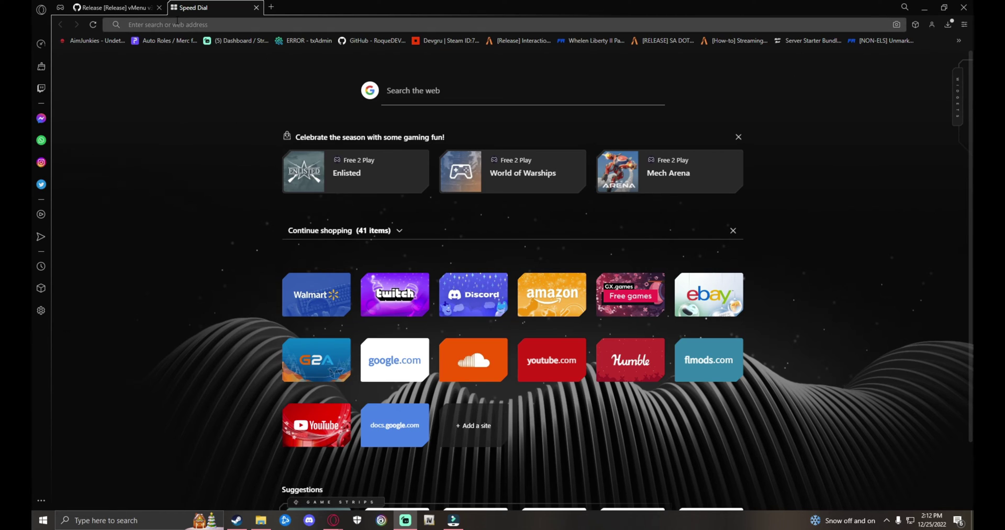
Search Google for 'vmenu' from the Opera GX address bar.
click(178, 23)
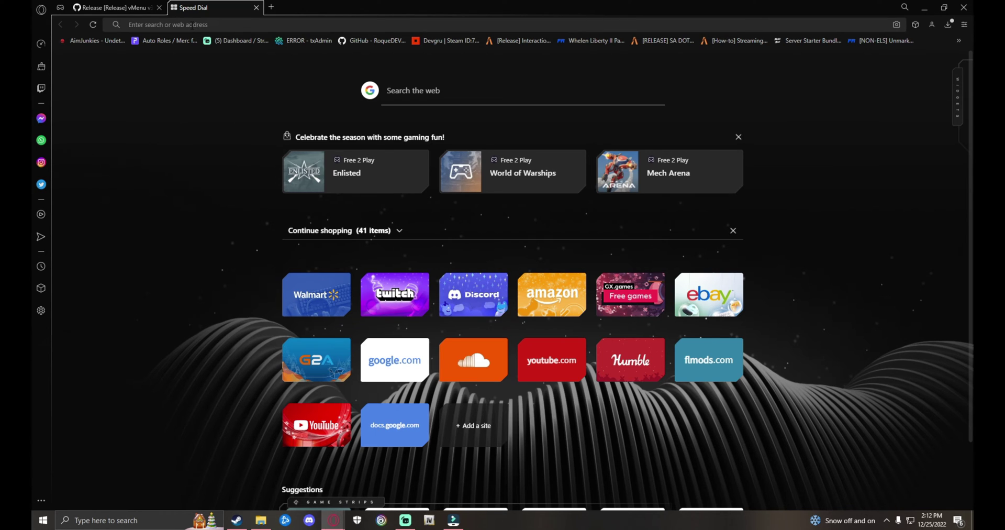
text(vmenu)
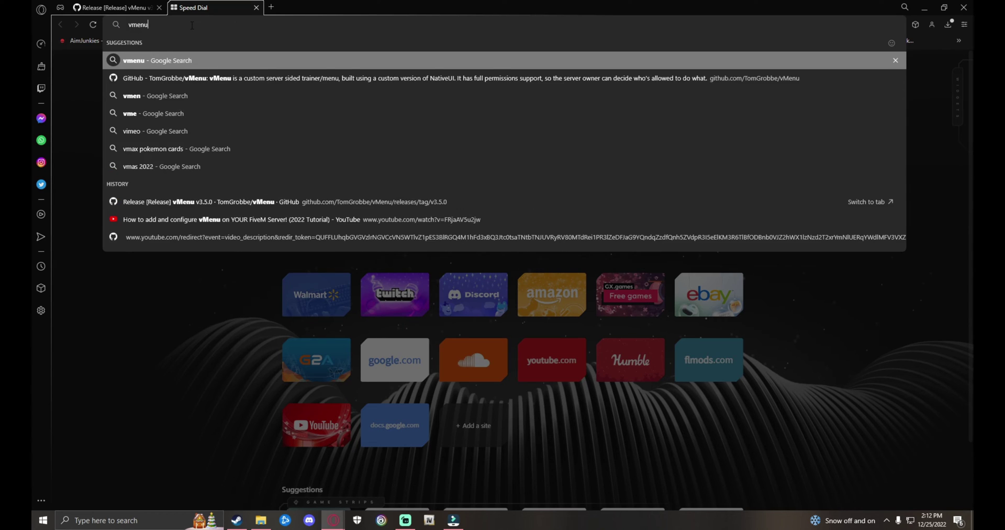
key(Return)
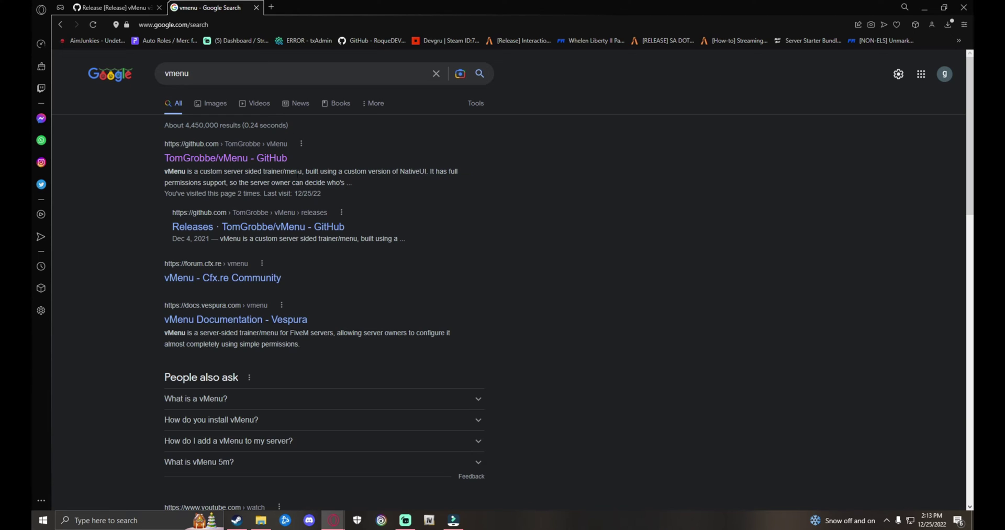
Open the TomGrobbe/vMenu GitHub repository from the search results.
click(224, 163)
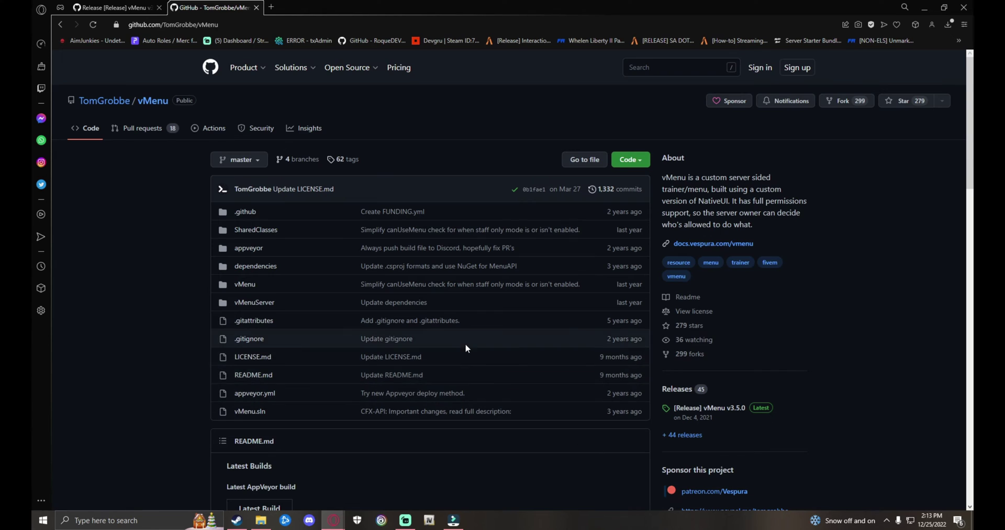
scroll(464, 343, down, 1)
scroll(350, 302, down, 1)
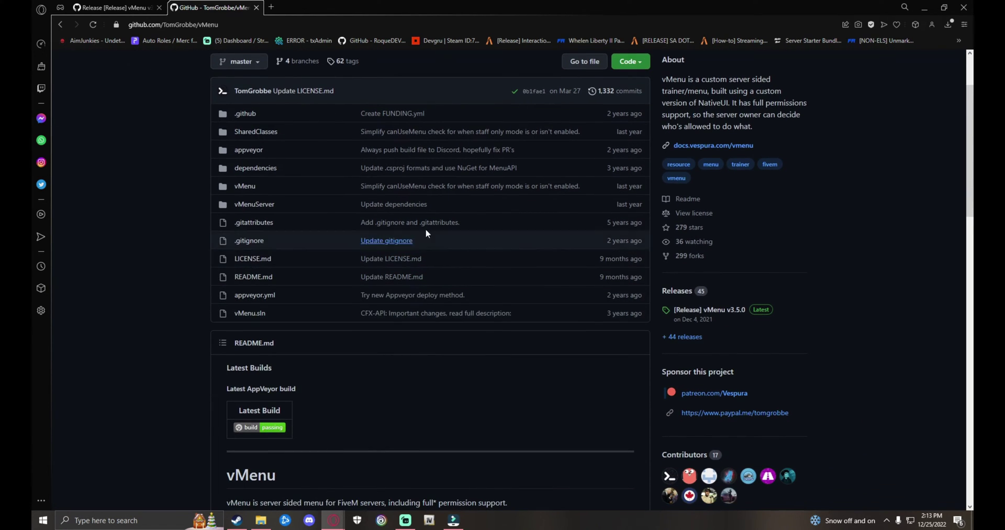
Download vMenu-v3.5.0.zip from the v3.5.0 release's assets.
click(713, 311)
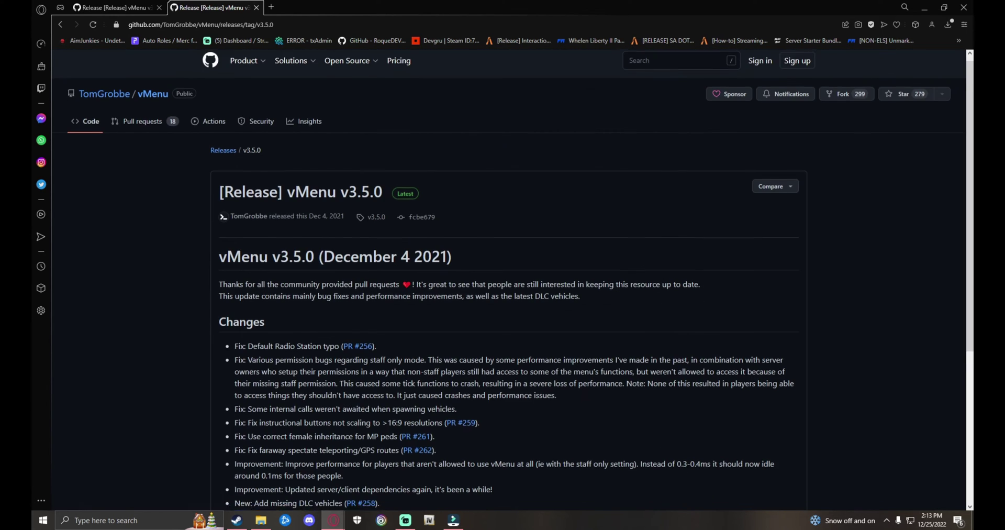
scroll(532, 162, down, 5)
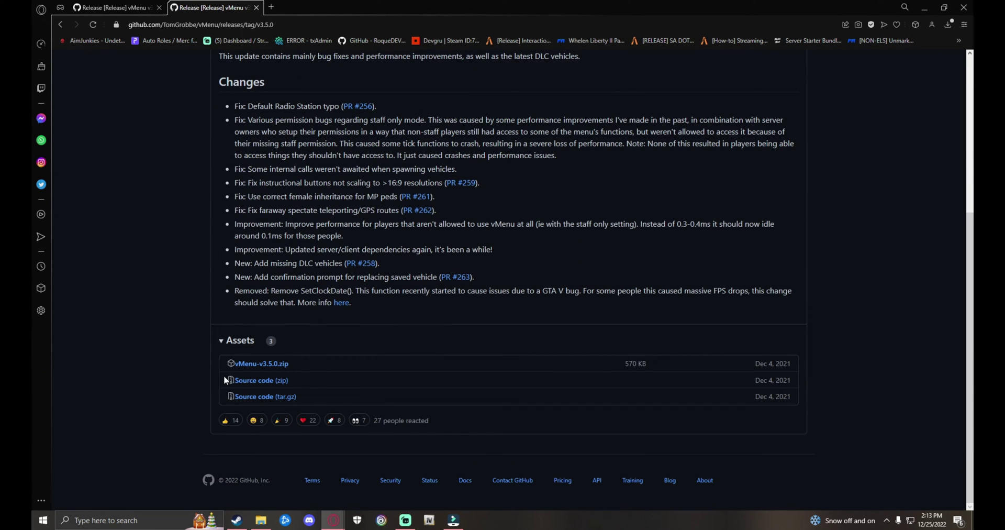
click(269, 365)
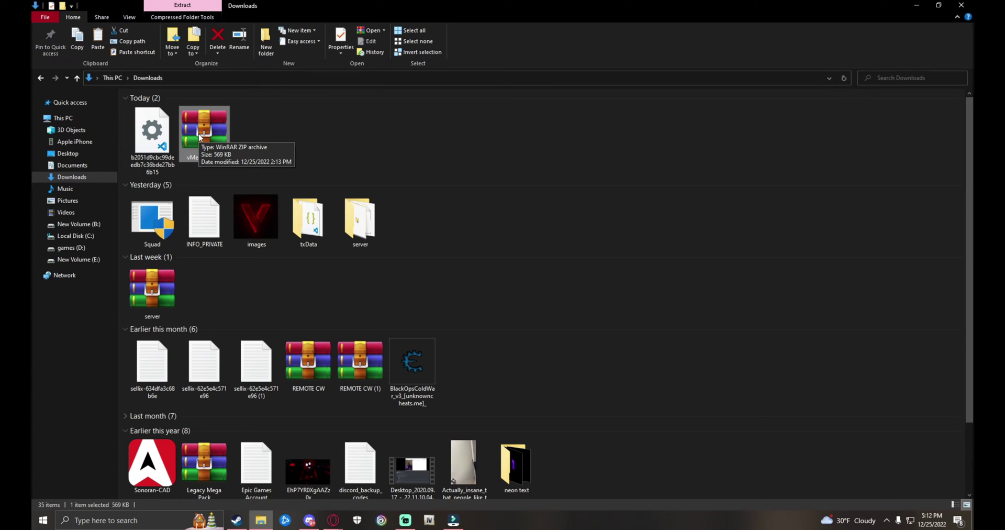
Extract vMenu-v3.5.0.zip with WinRAR into a vMenu-v3.5.0 folder in Downloads.
right_click(208, 133)
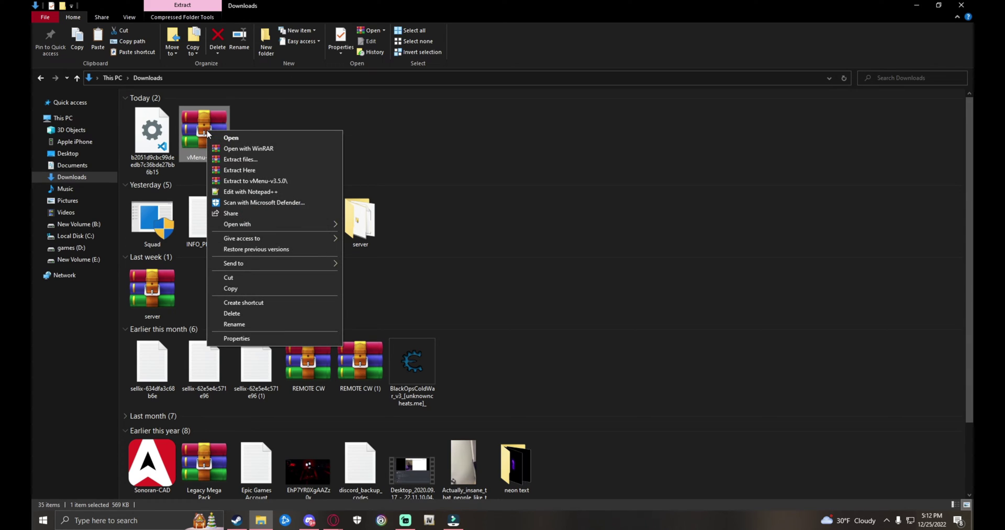
click(245, 160)
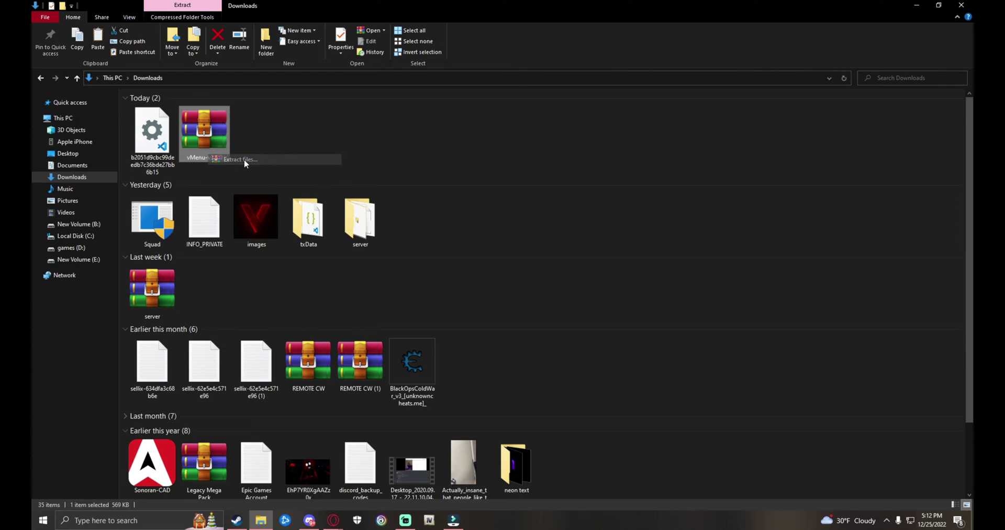
click(530, 362)
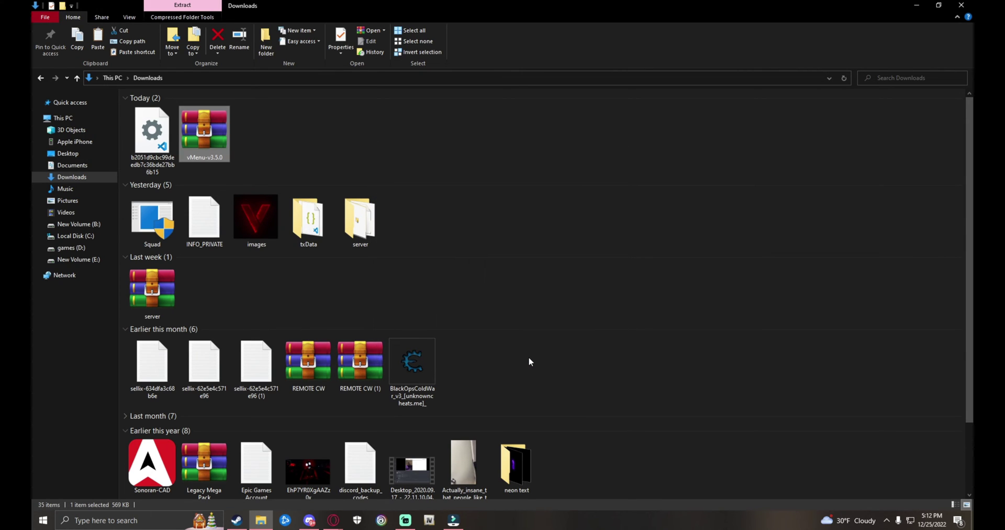
click(269, 151)
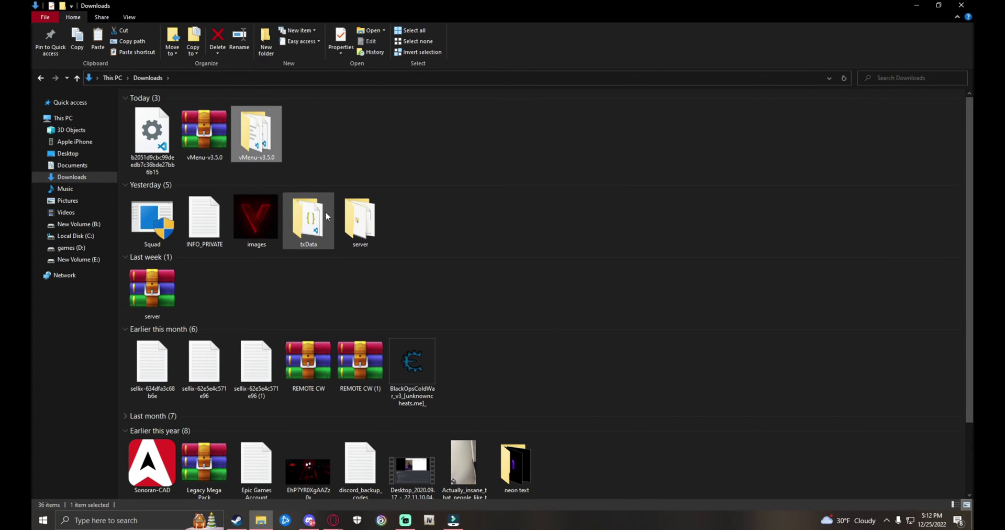
click(168, 519)
click(277, 270)
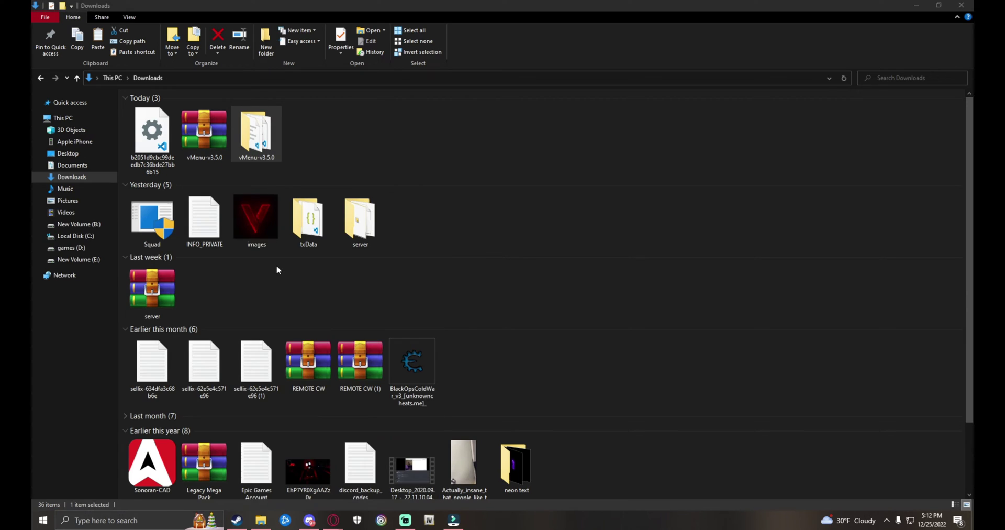
In a second Explorer window, navigate to Downloads › txData › CFXDefault_A75F1B.base › resources.
key(super+e)
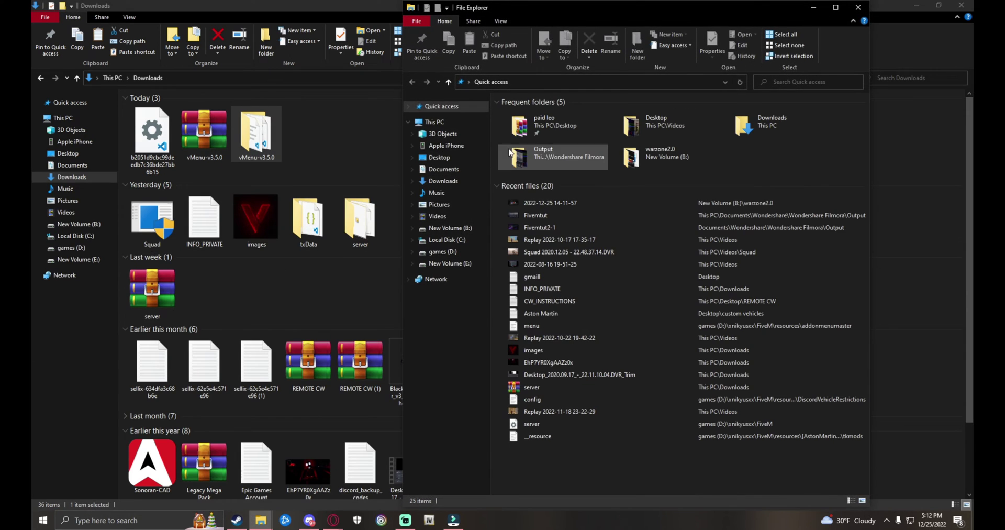
click(442, 180)
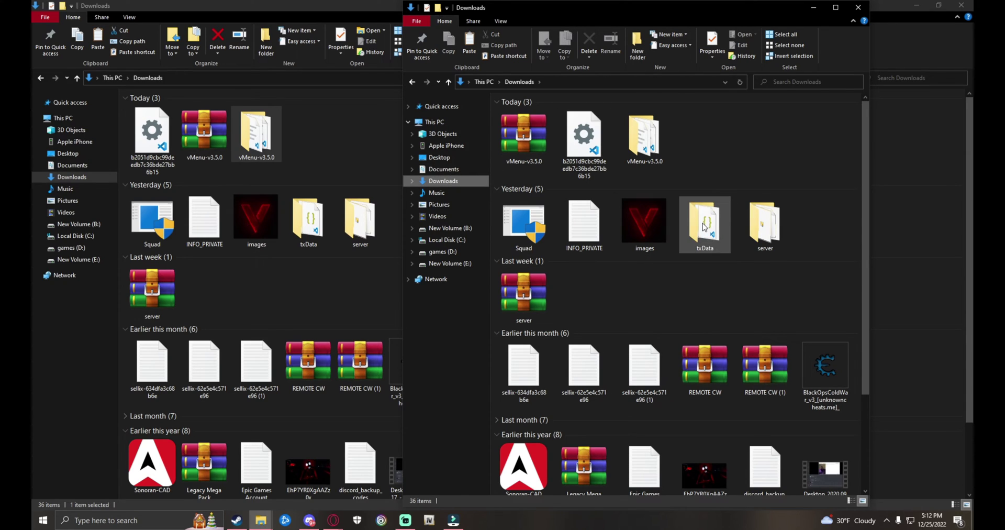
double_click(765, 225)
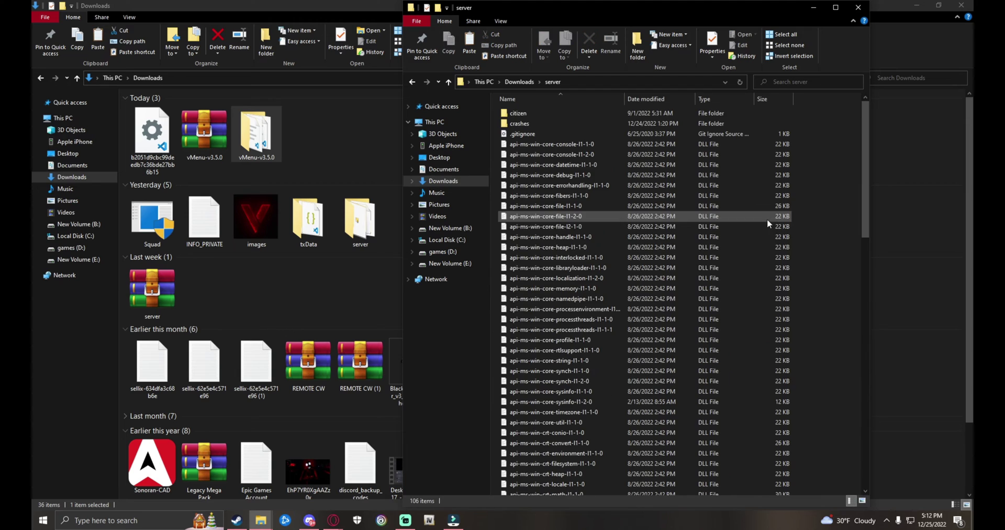
scroll(654, 387, down, 15)
scroll(628, 314, up, 5)
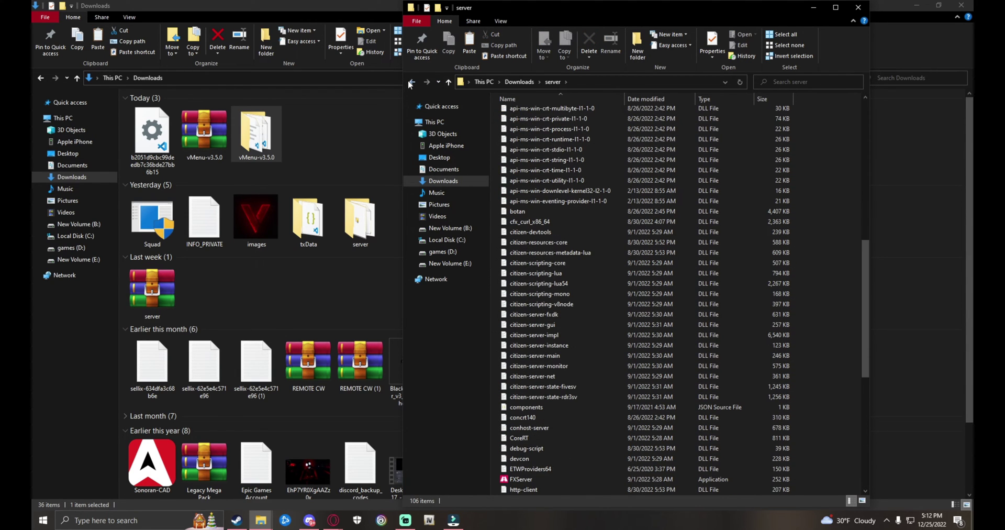
click(412, 83)
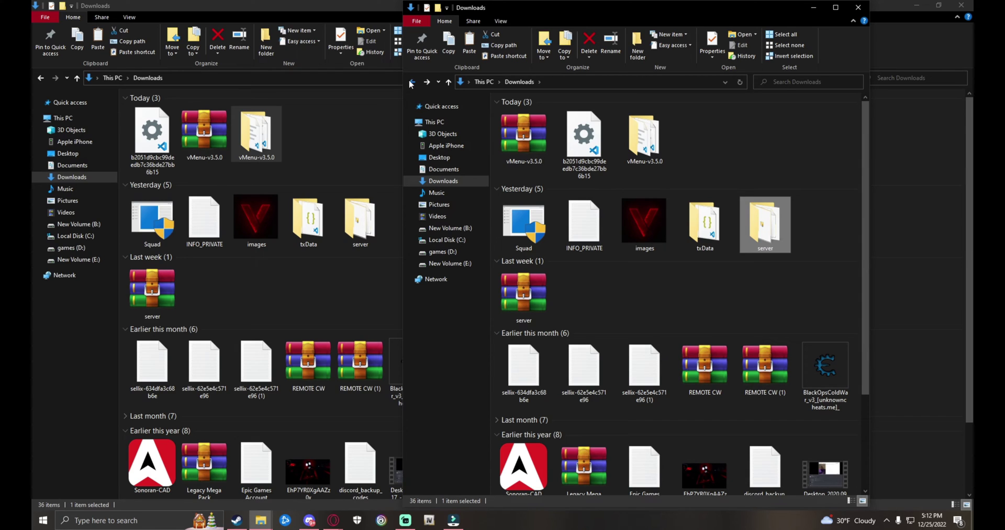
double_click(720, 225)
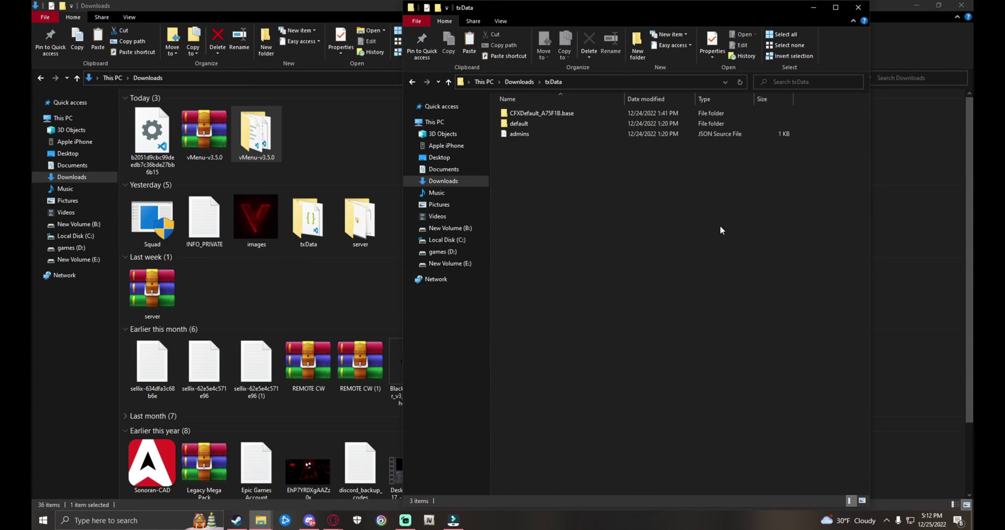
double_click(538, 112)
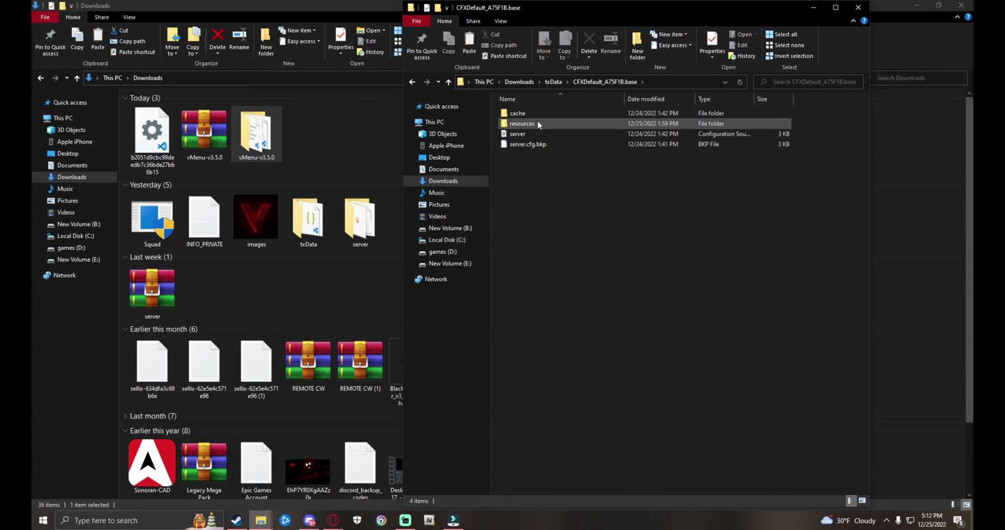
double_click(538, 124)
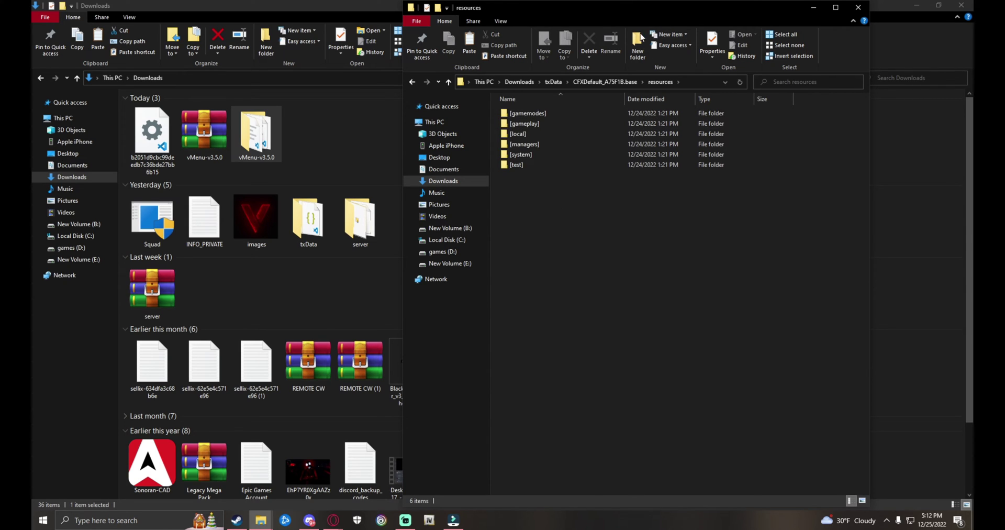
Create a new folder named vMenu in the resources folder.
click(632, 47)
text(v)
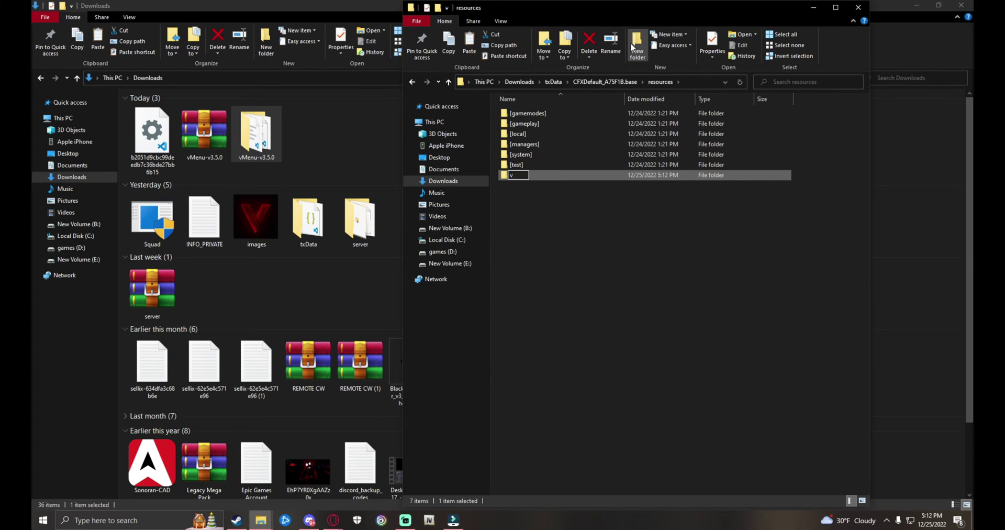
text(ME)
key(BackSpace)
text(enu)
click(606, 277)
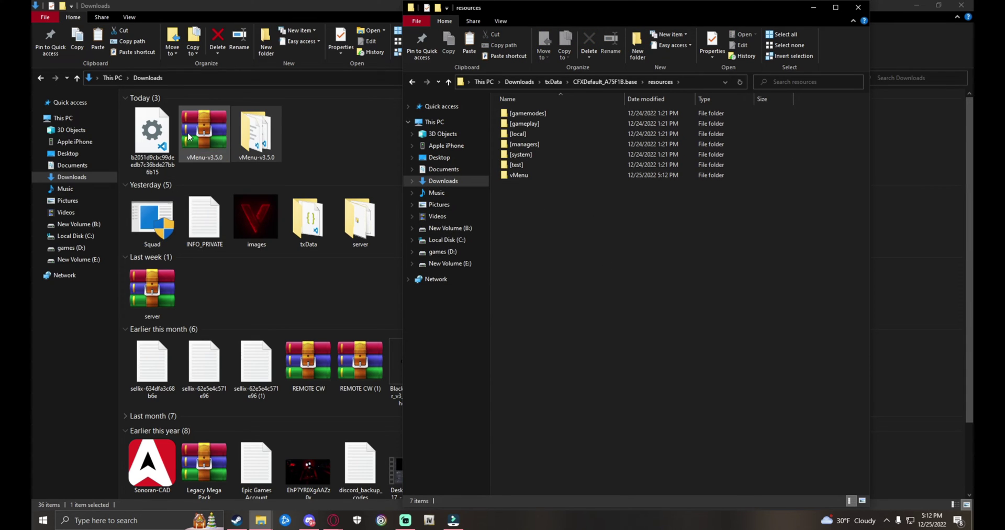
Copy all ten files and folders from the extracted vMenu-v3.5.0 folder.
double_click(257, 138)
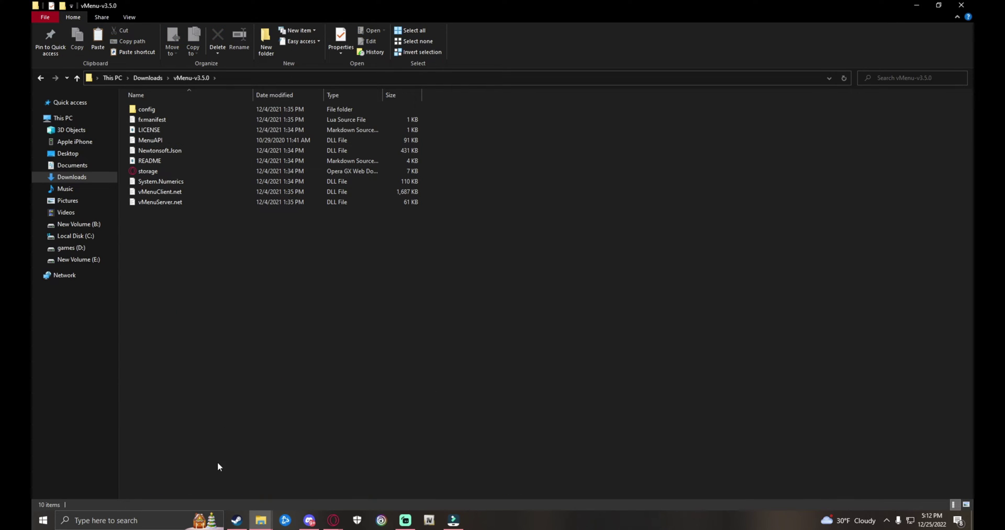
key(ctrl+a)
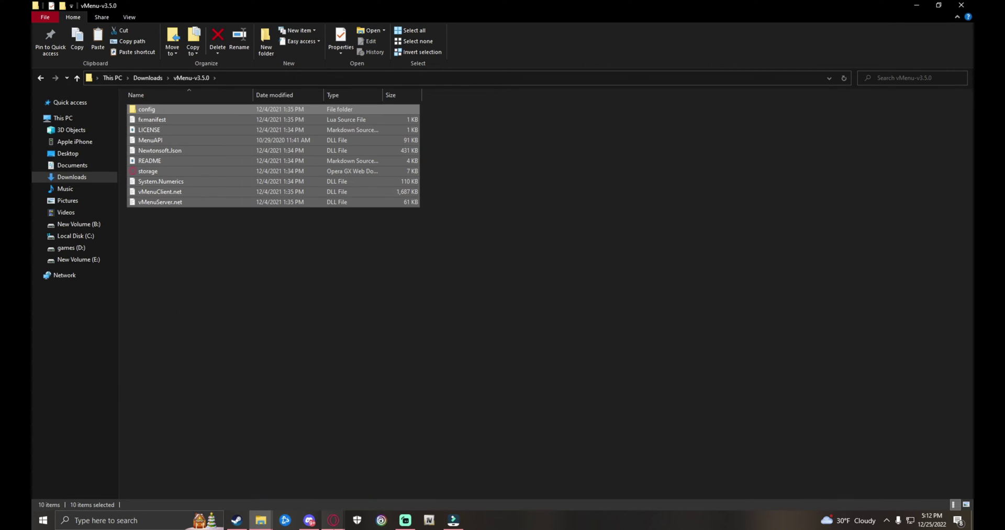
mouse_move(261, 520)
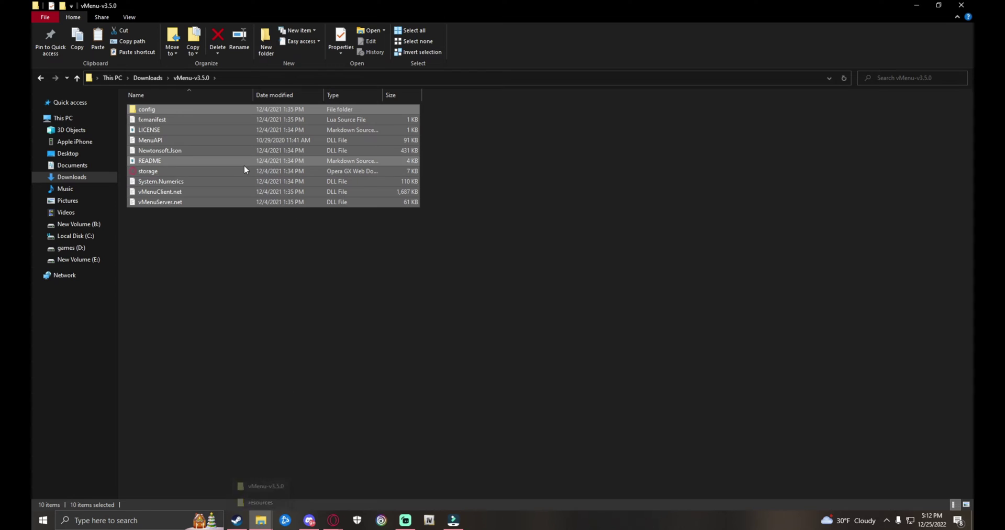
click(265, 298)
key(ctrl+a)
right_click(265, 299)
click(194, 313)
key(ctrl+a)
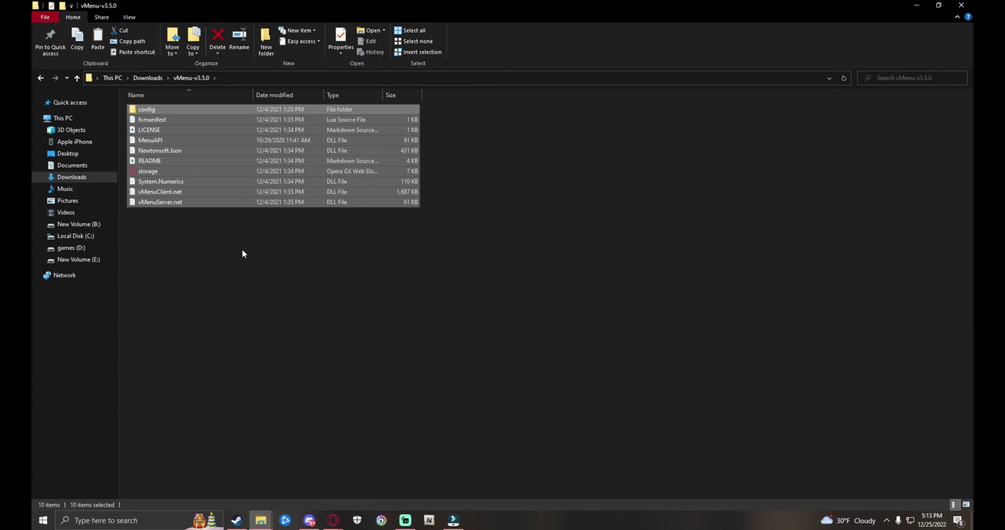
right_click(234, 153)
click(267, 280)
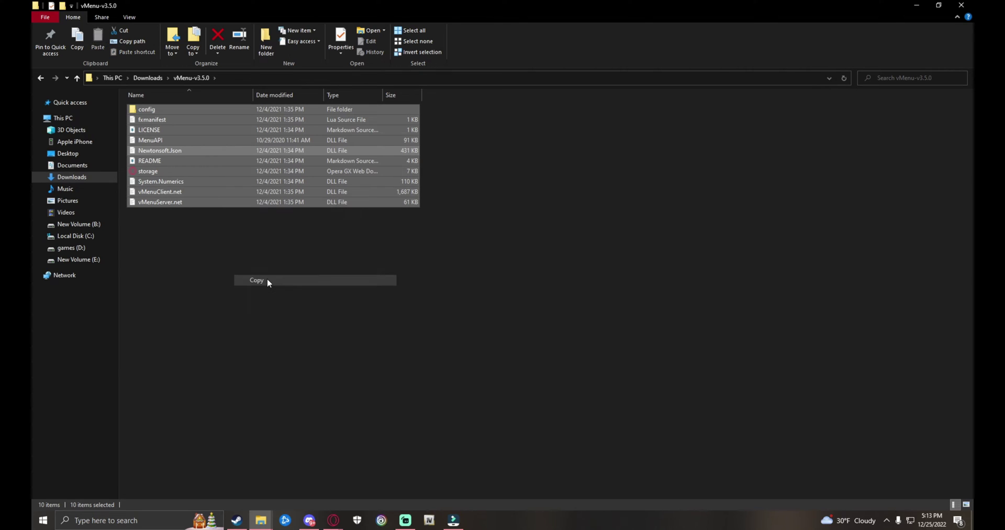
Paste the copied vMenu files into the empty resources › vMenu folder.
click(261, 520)
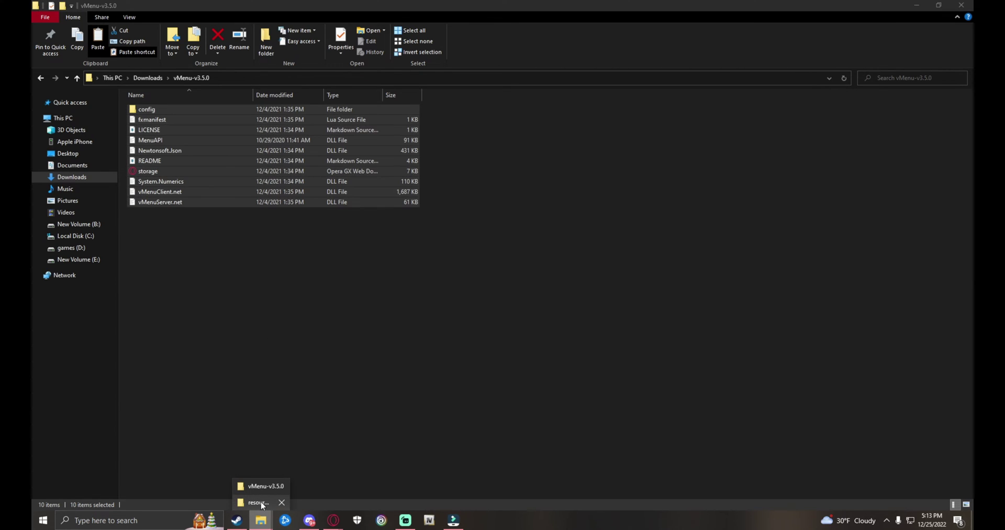
click(258, 502)
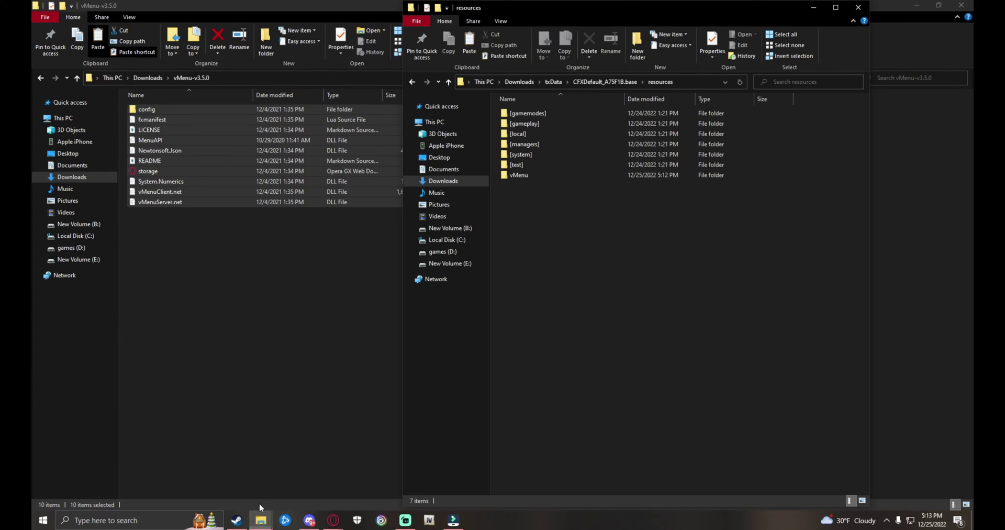
double_click(526, 175)
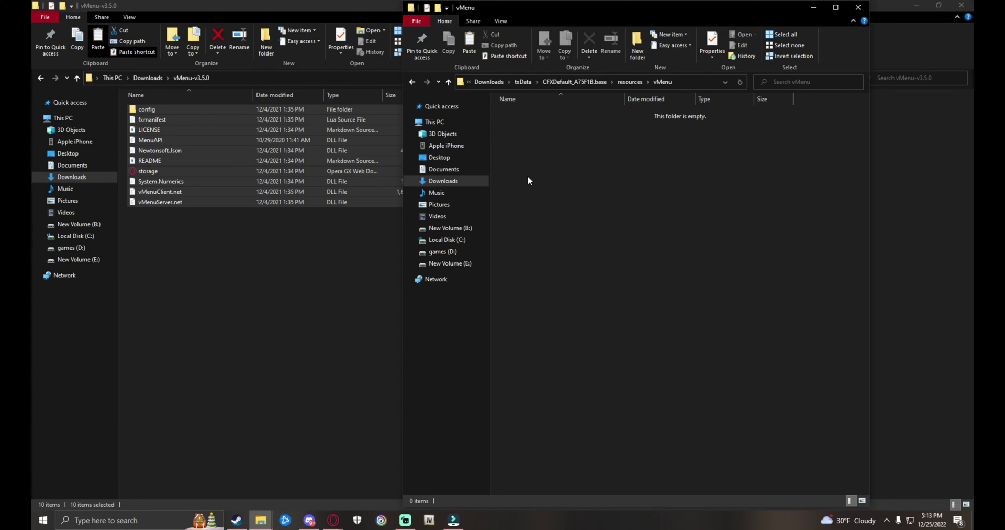
right_click(654, 166)
click(674, 227)
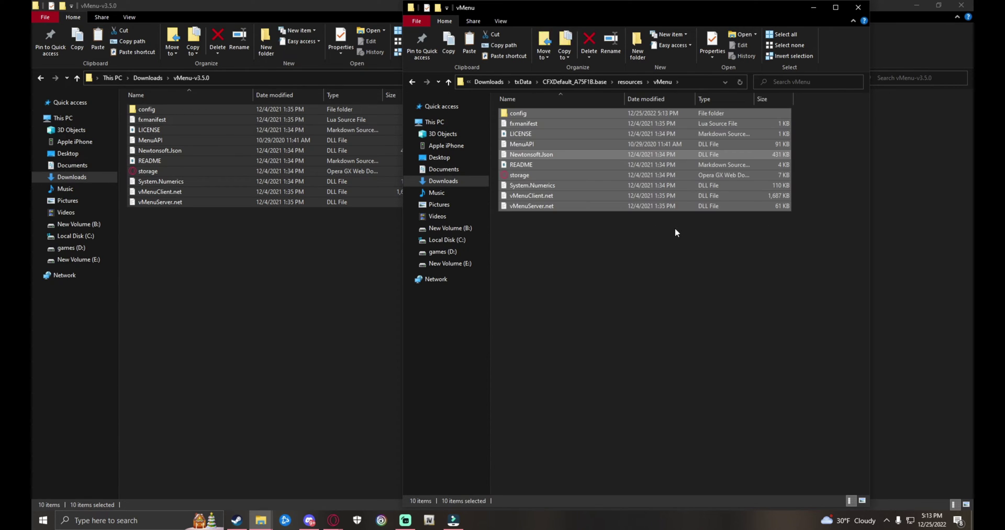
click(625, 319)
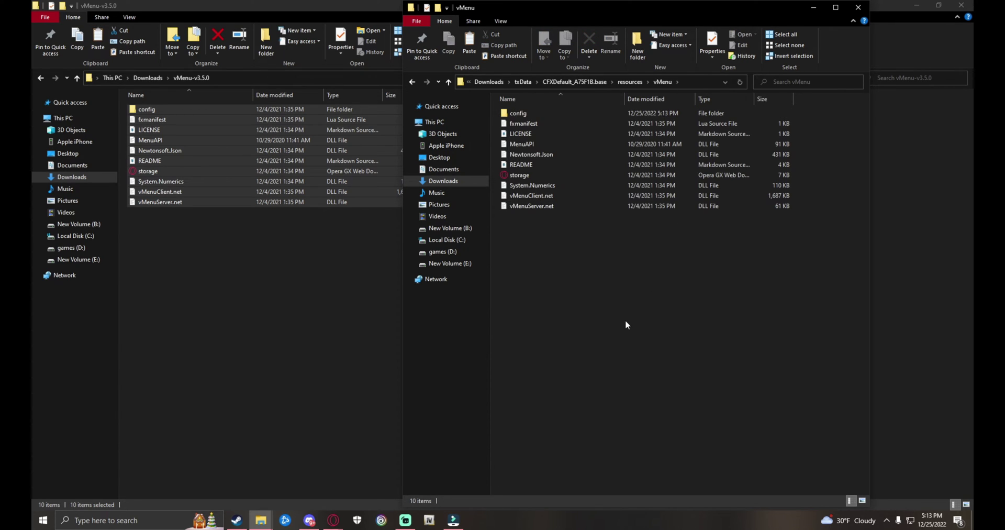
Close the vMenu-v3.5.0 window and cut the permissions file from vMenu's config folder.
click(254, 9)
click(960, 5)
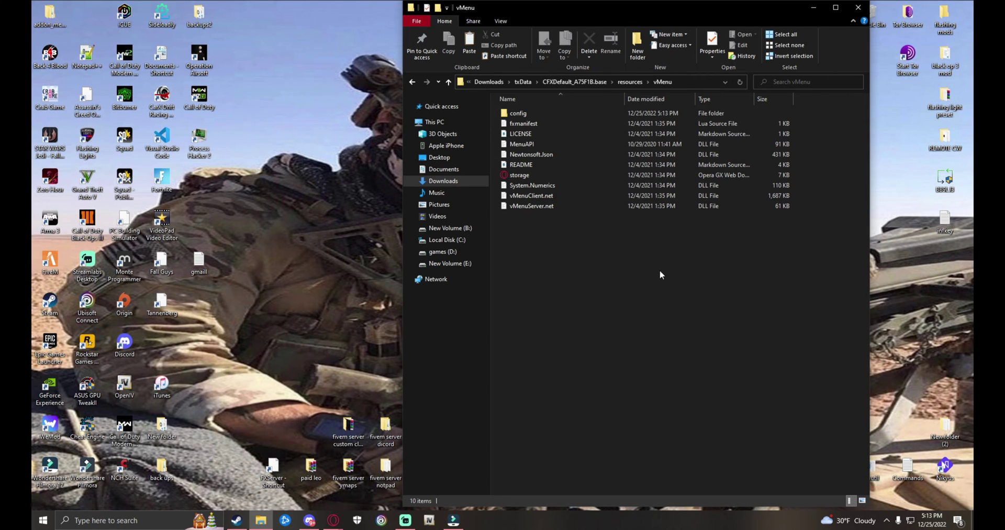
double_click(525, 114)
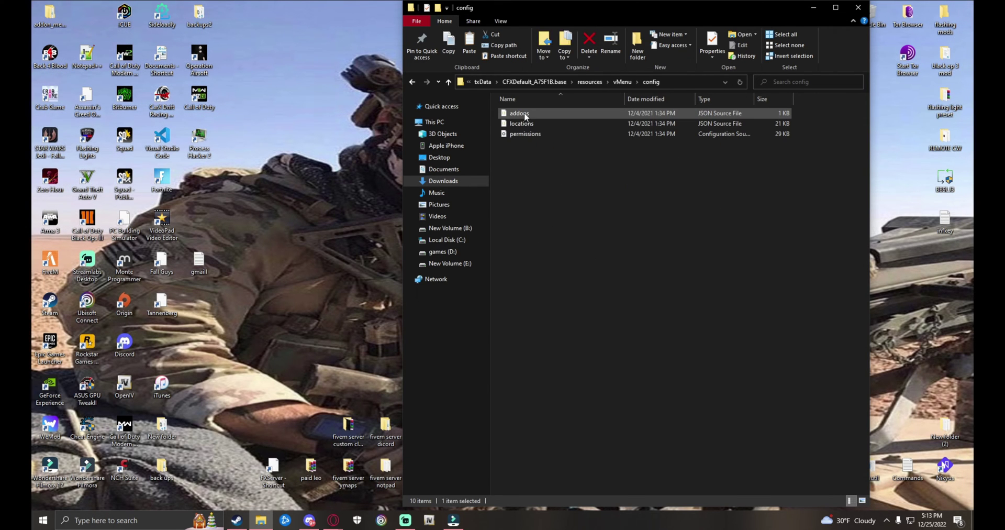
click(531, 134)
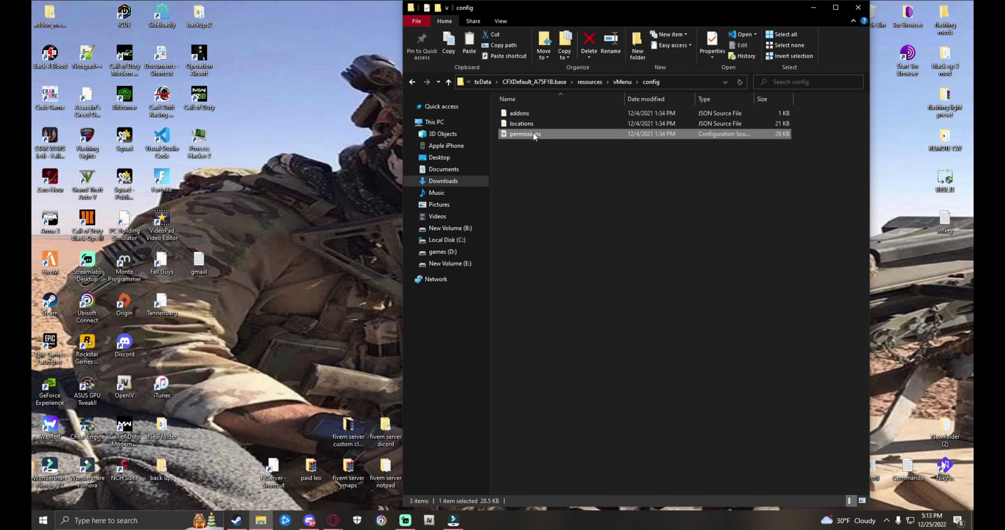
right_click(525, 135)
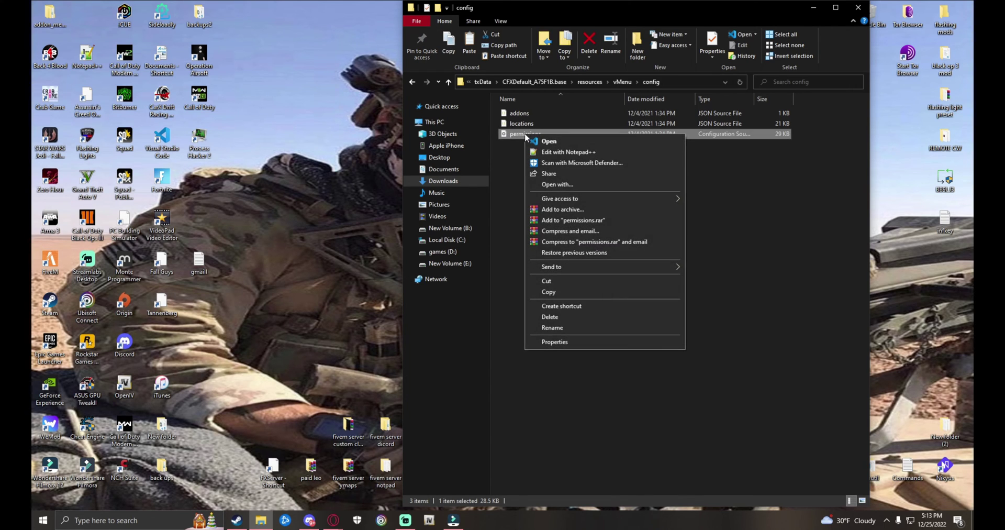
click(555, 286)
Paste permissions into the CFXDefault_A75F1B.base server folder beside server.cfg.
click(622, 82)
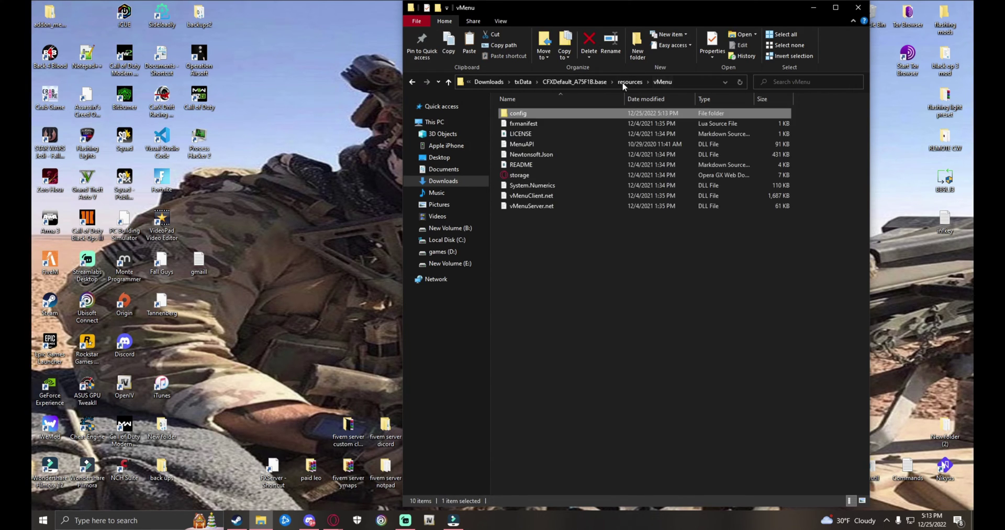
click(630, 82)
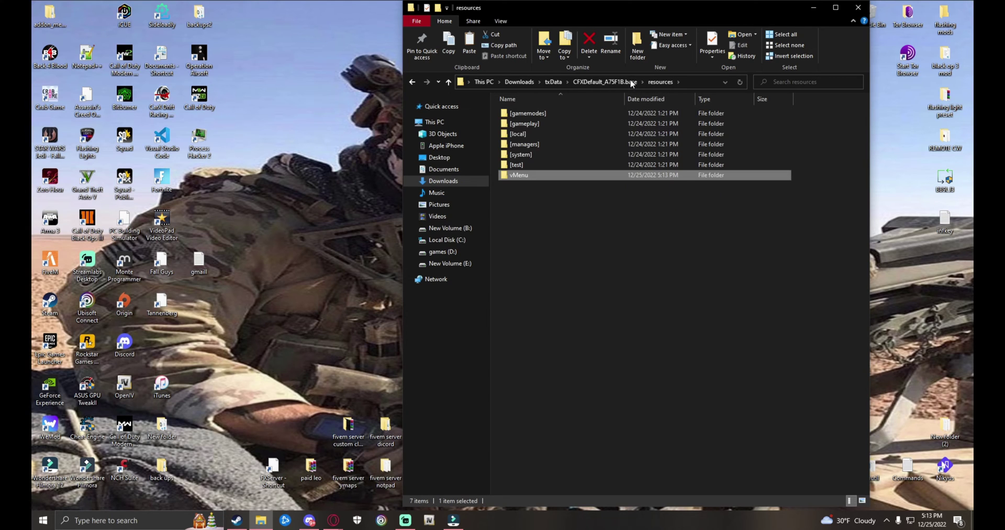
click(610, 82)
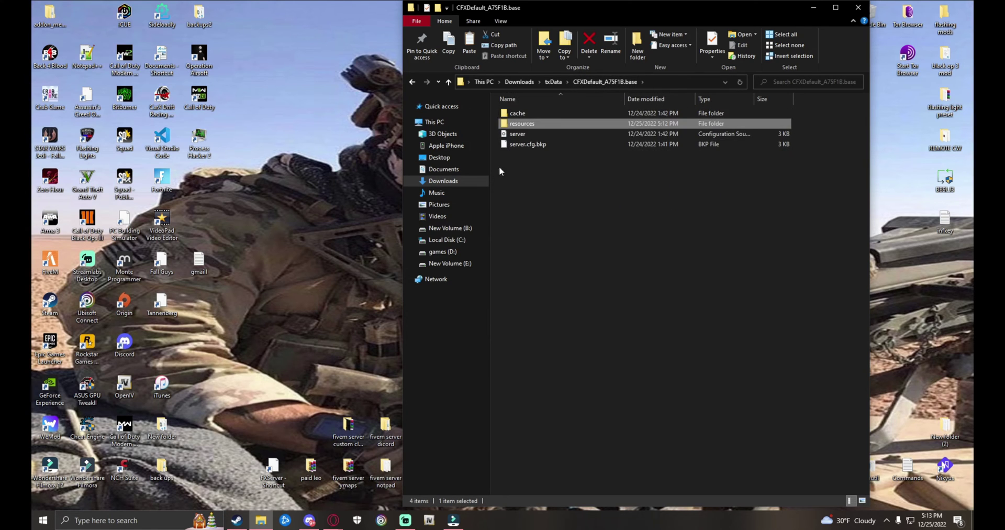
click(569, 229)
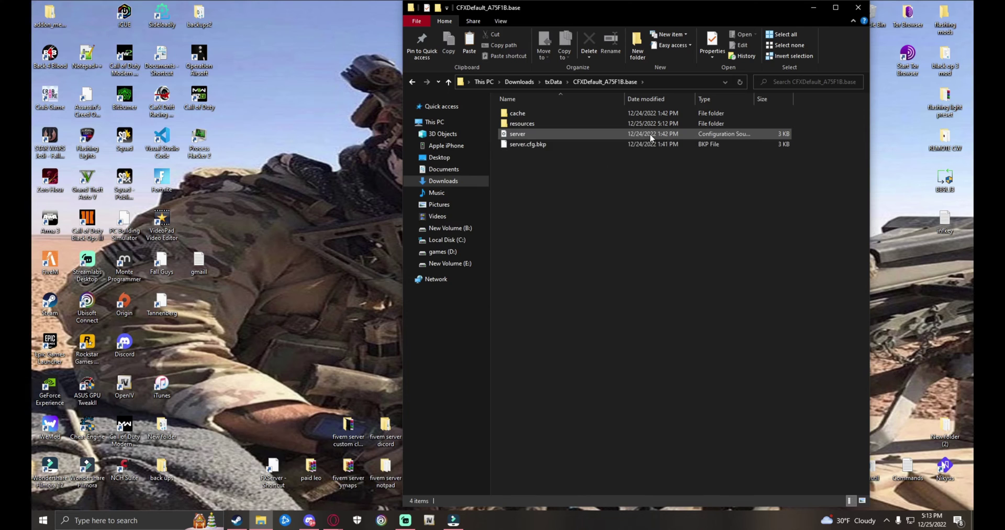
right_click(584, 199)
click(615, 262)
click(674, 256)
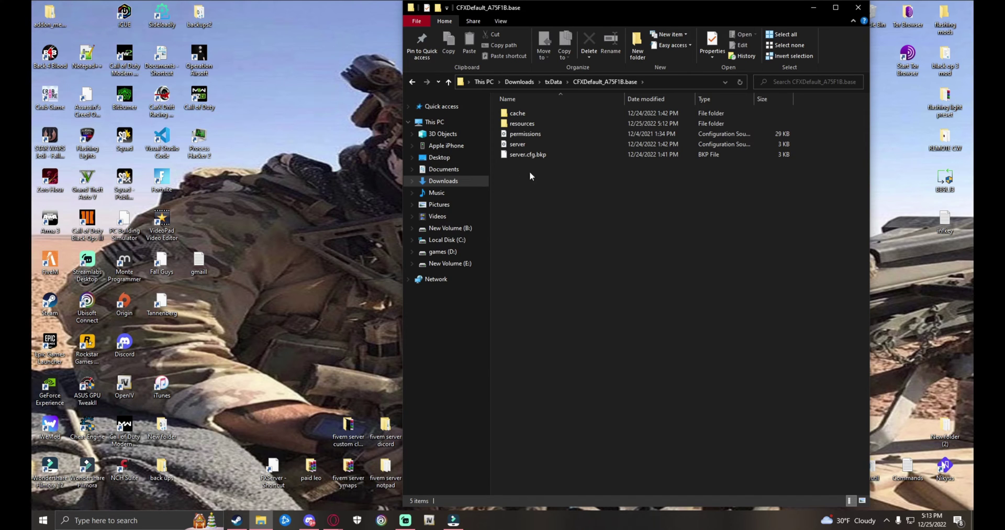
Open server.cfg in VS Code and check the permissions file name in Explorer.
double_click(528, 146)
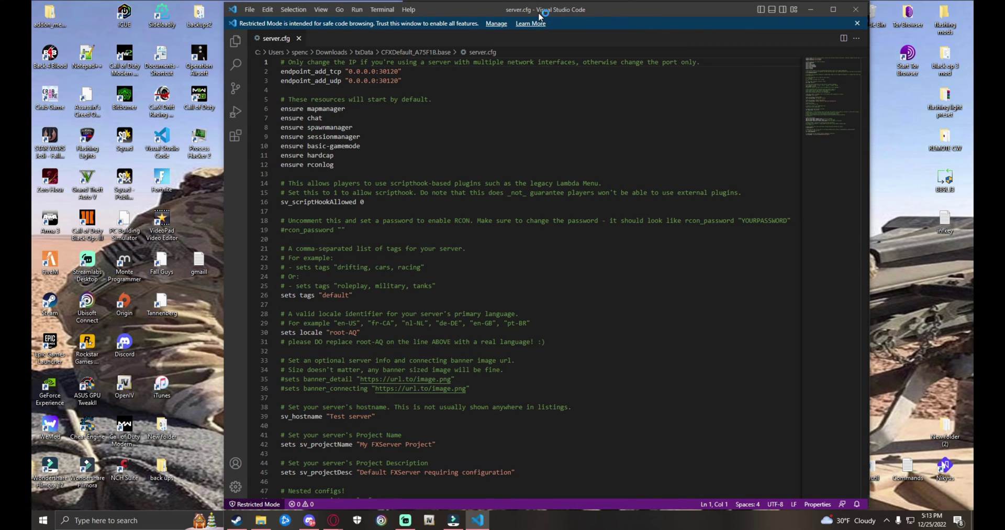
click(289, 92)
drag(465, 7, 523, 233)
click(525, 134)
key(F2)
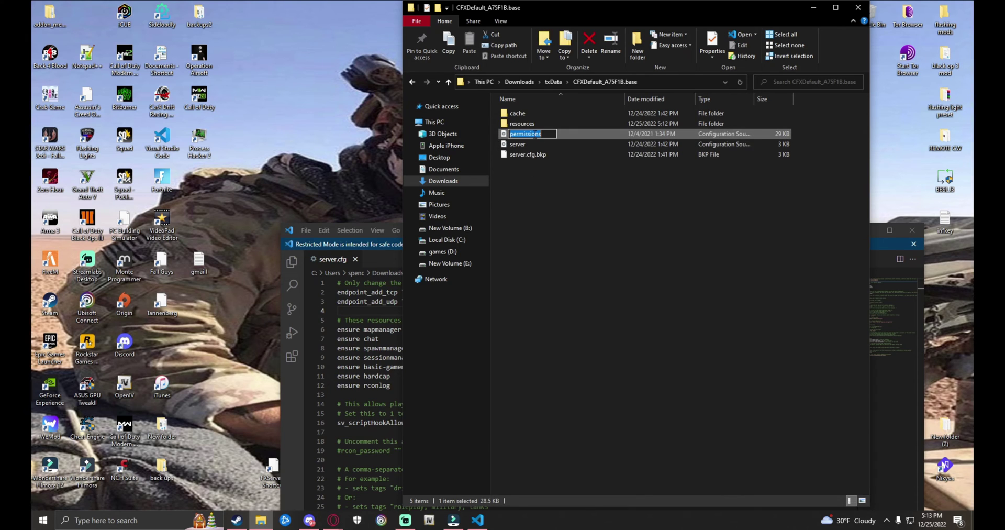
key(Return)
click(384, 257)
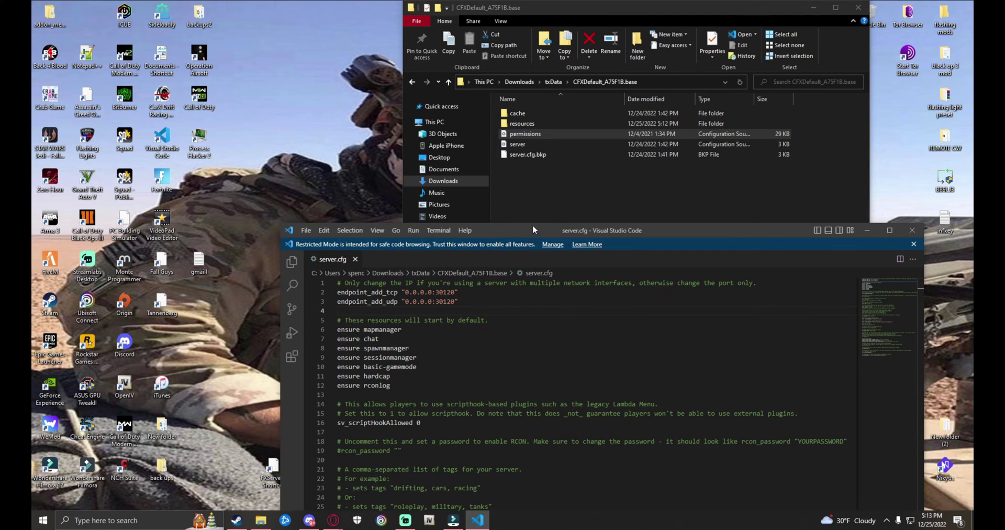
drag(531, 227, 489, 86)
Add an 'exec permissions.cfg' line at line 5 of server.cfg.
key(Return)
key(Return)
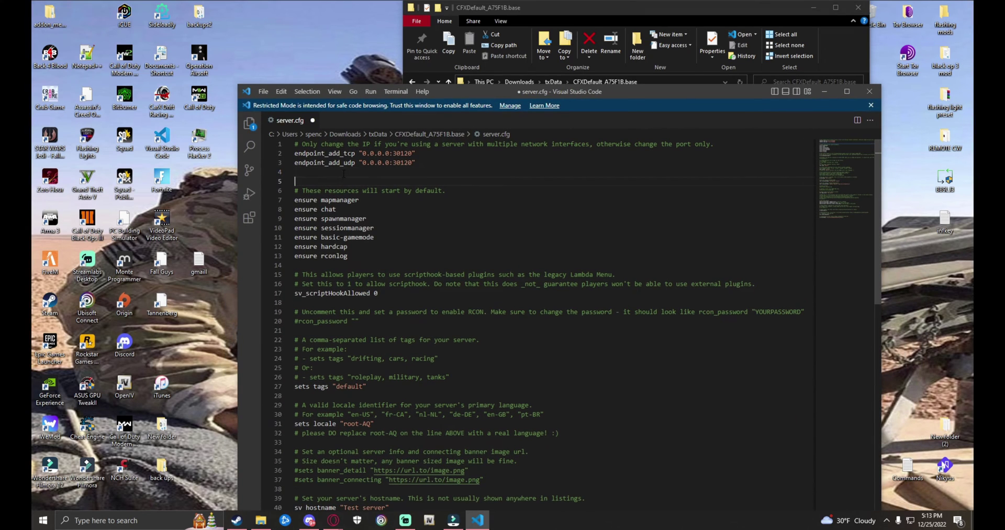
click(344, 173)
key(Down)
text(exec)
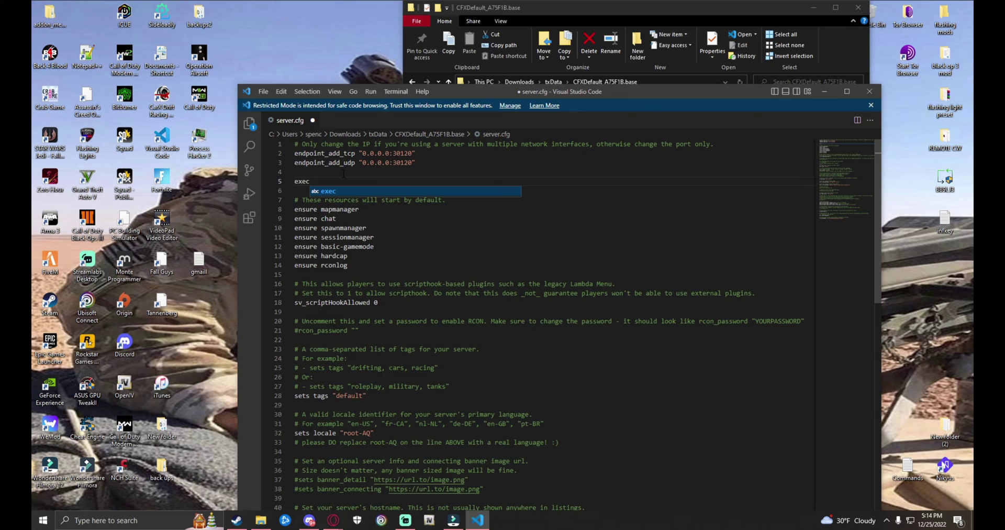
key(Escape)
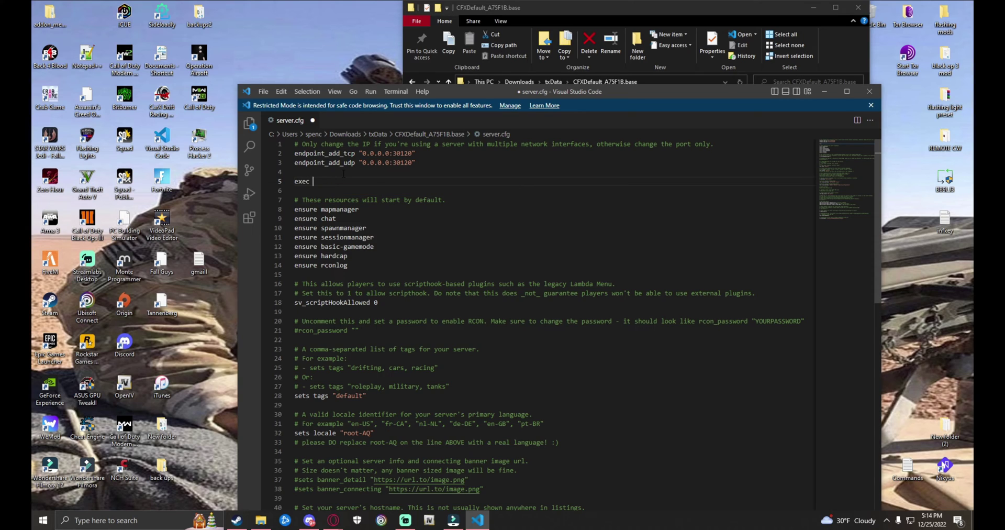
text(permissions.cfg)
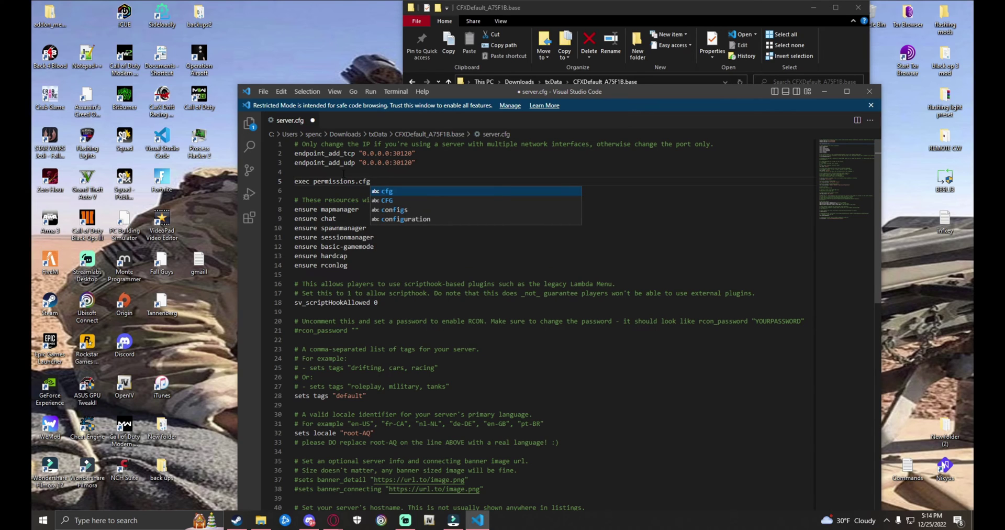
key(Escape)
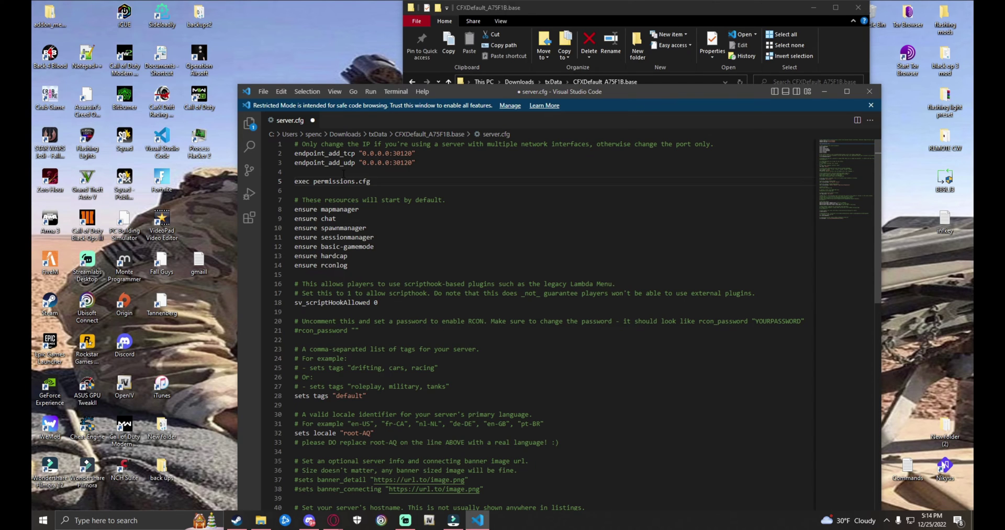
Save the edited server.cfg with Ctrl+S and File › Save.
scroll(343, 172, down, 15)
scroll(474, 332, up, 8)
scroll(475, 332, up, 7)
key(ctrl+s)
click(263, 91)
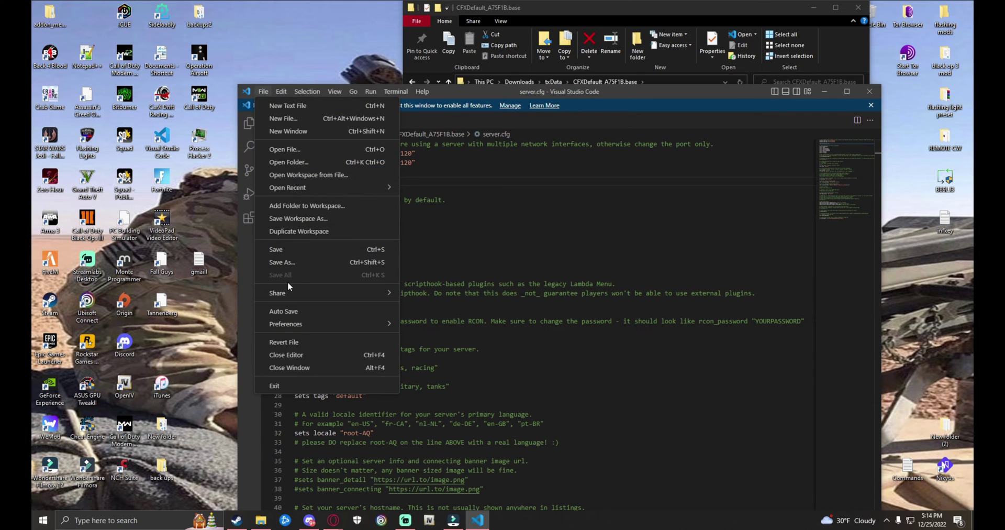
click(288, 245)
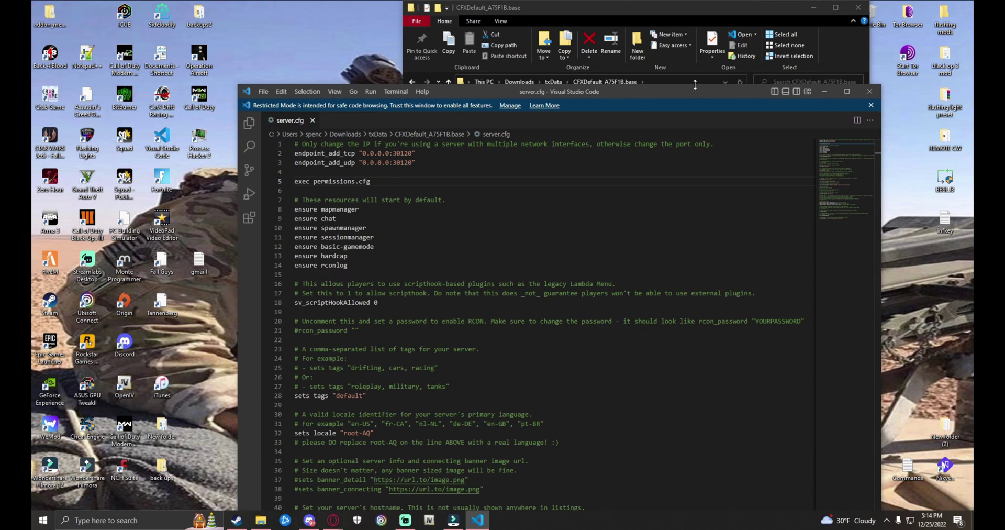
Open the resources folder in Explorer and confirm the vMenu folder name.
drag(689, 96, 694, 168)
double_click(544, 124)
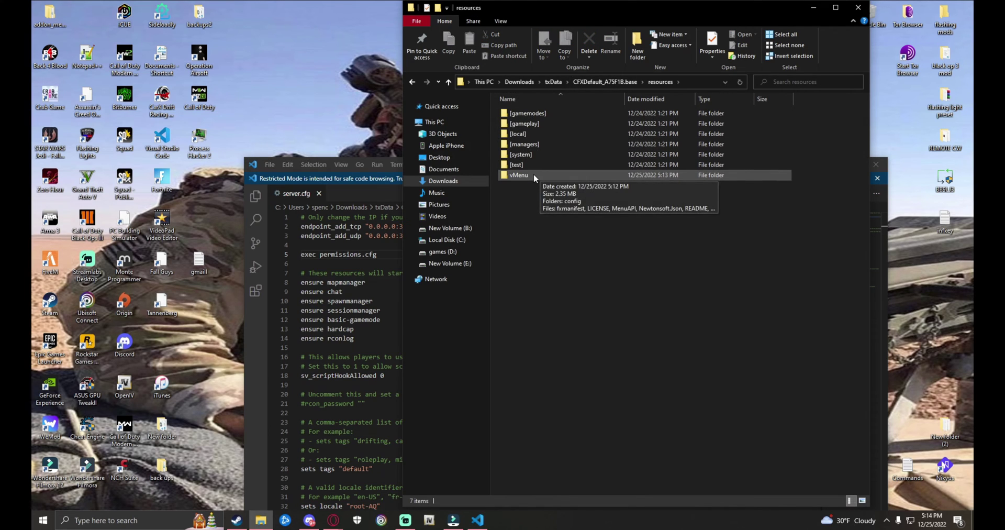
click(534, 176)
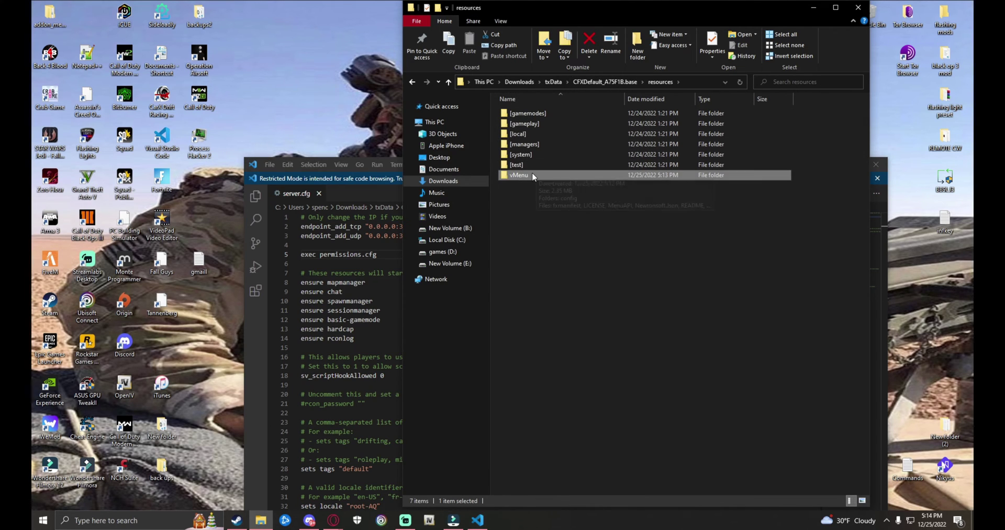
click(531, 172)
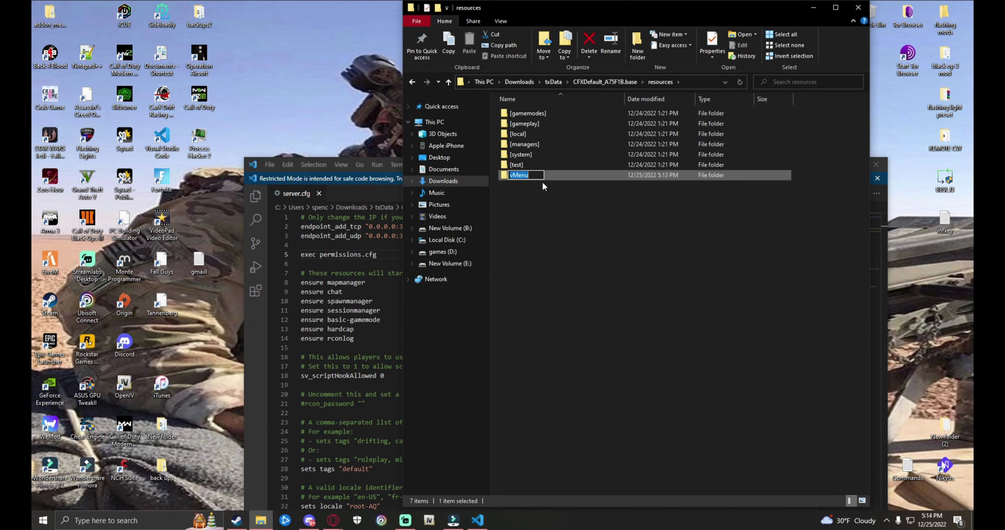
click(603, 291)
key(alt+Tab)
Add 'ensure vMenu' after the ensure rconlog line and save server.cfg.
scroll(376, 292, down, 1)
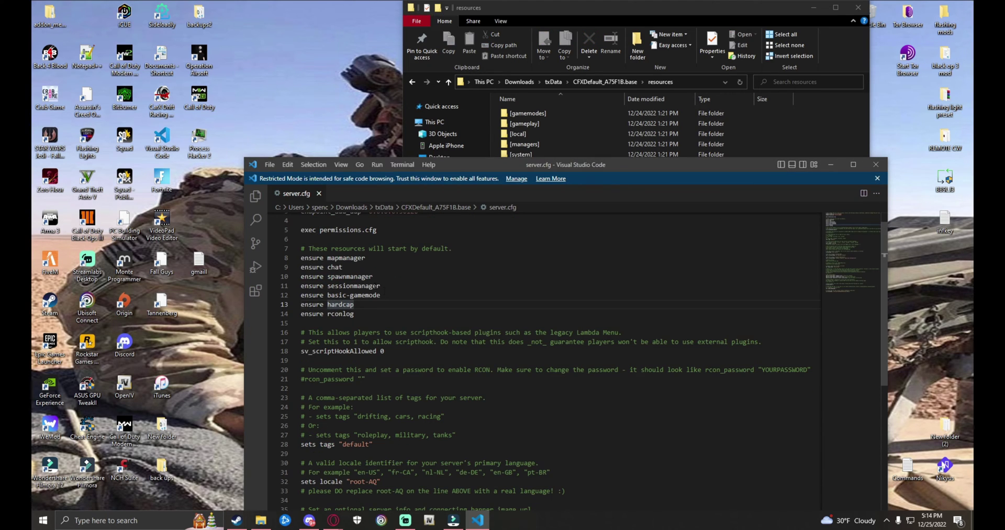
scroll(388, 252, down, 1)
click(369, 288)
key(Return)
text(en)
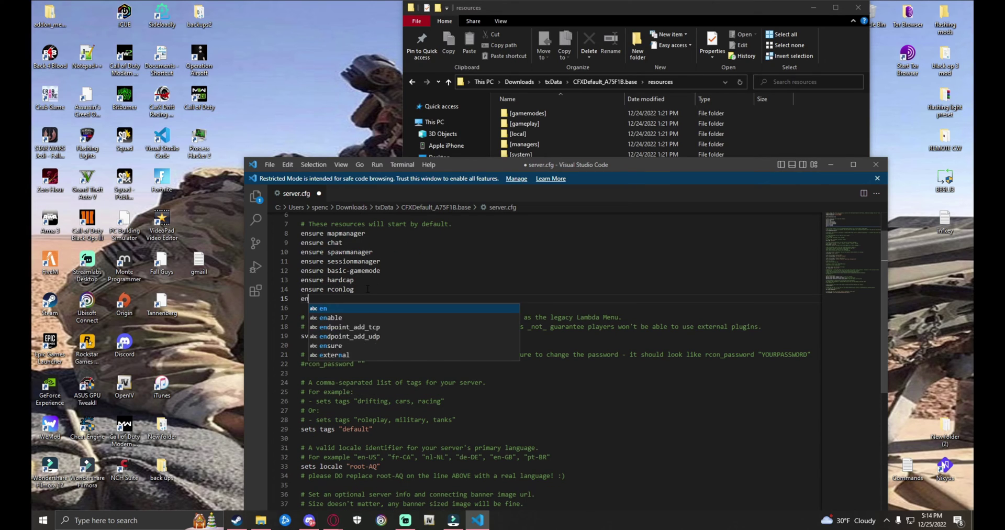
text(sure vMenu)
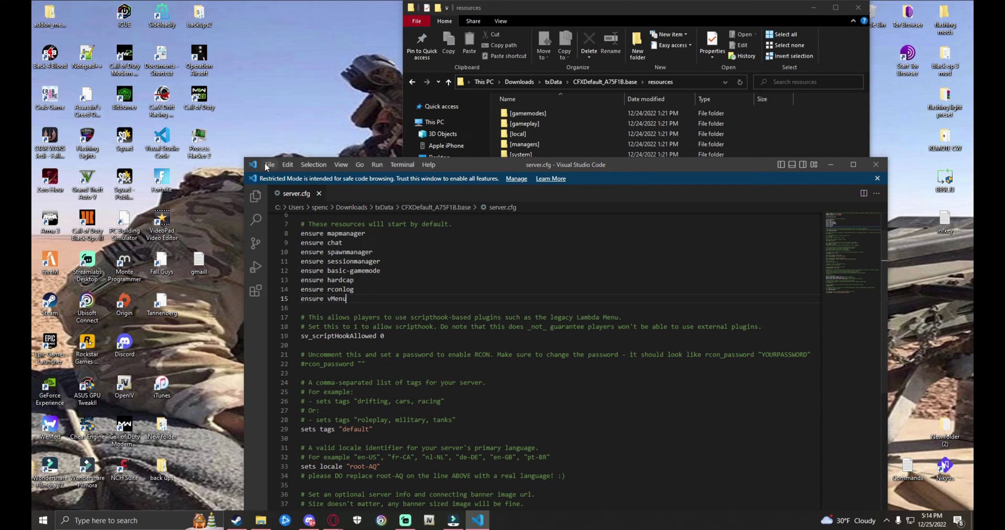
click(269, 164)
click(285, 321)
Add #scripts, #cars and #weapon heading lines below ensure vMenu and save.
scroll(443, 273, down, 2)
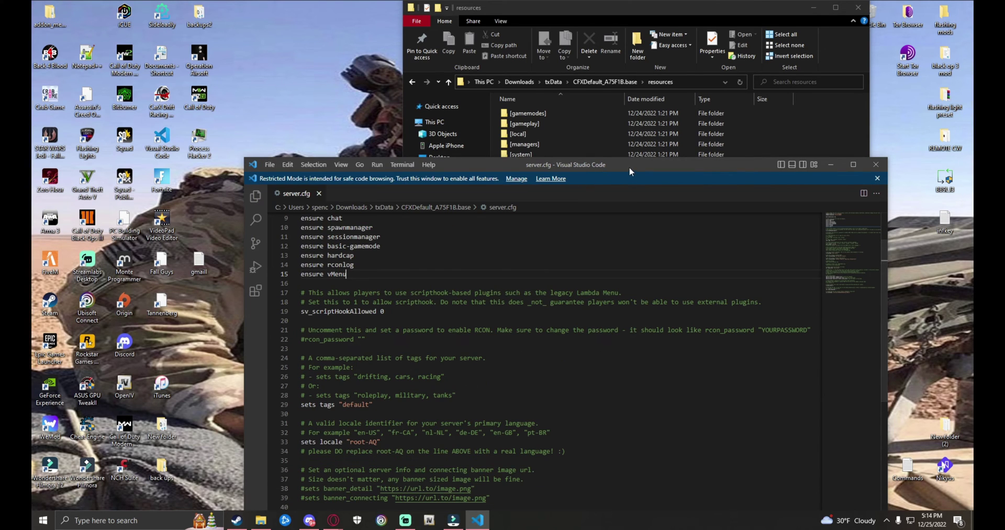
drag(680, 165, 683, 102)
scroll(546, 325, up, 3)
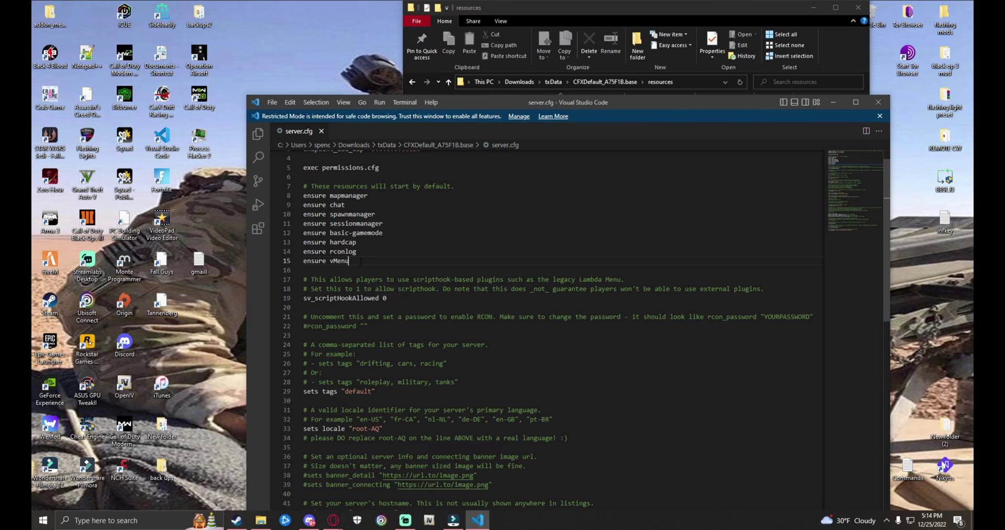
key(Return)
key(Return)
key(Return)
key(Return)
text(#scripts)
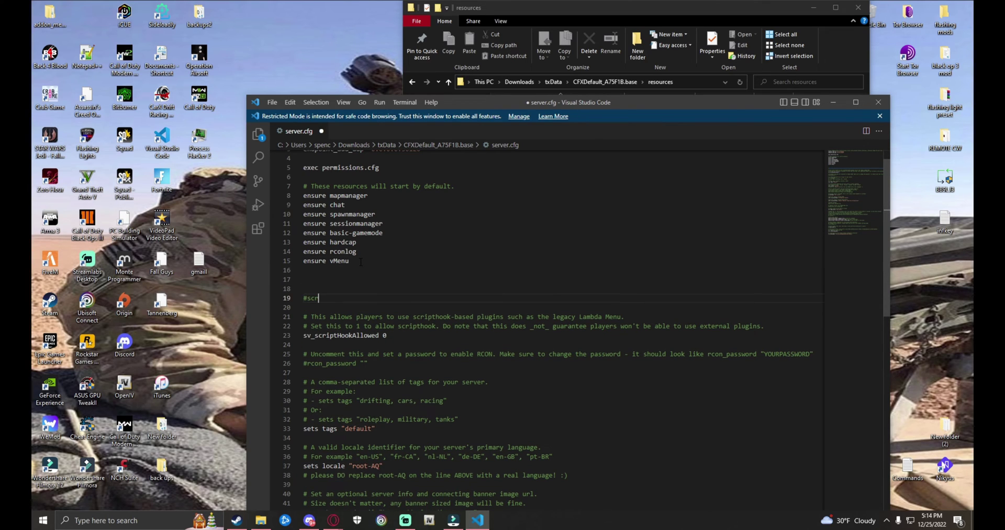
key(Return)
key(Return)
key(Return)
key(Return)
text(#cars)
key(Return)
key(Return)
key(Return)
key(Return)
text(#weapons)
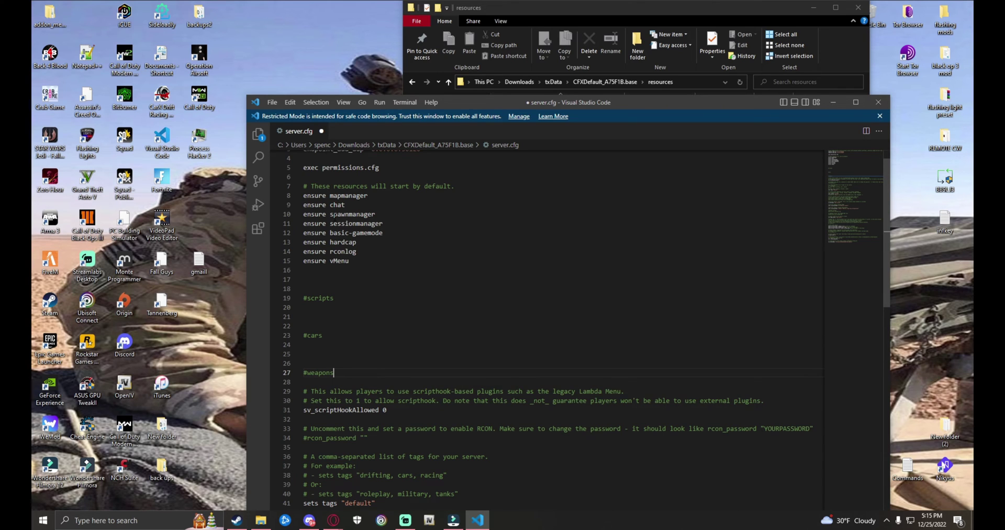
key(ctrl+s)
Scroll through server.cfg to review the ensure vMenu line and admin section.
scroll(448, 372, up, 1)
scroll(448, 372, down, 3)
scroll(448, 372, up, 3)
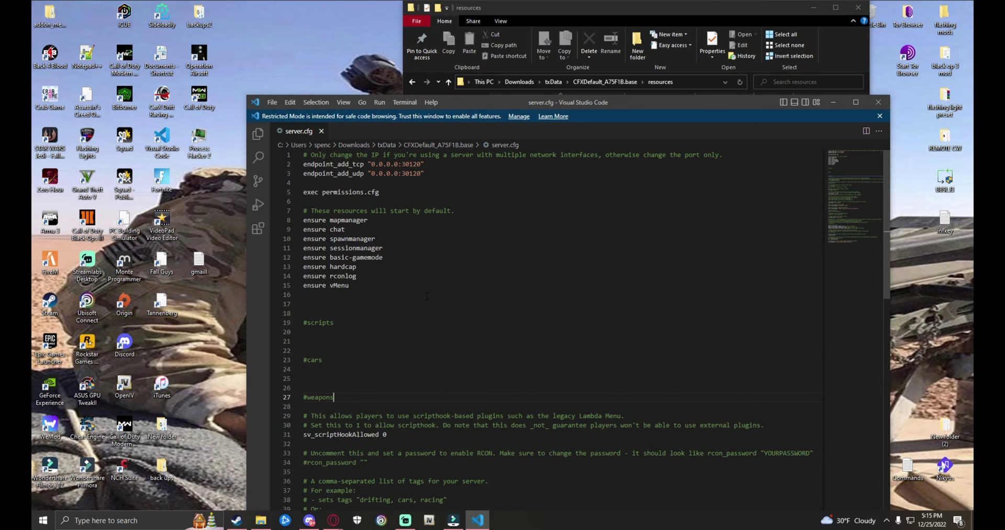
drag(810, 107, 771, 106)
scroll(390, 365, down, 15)
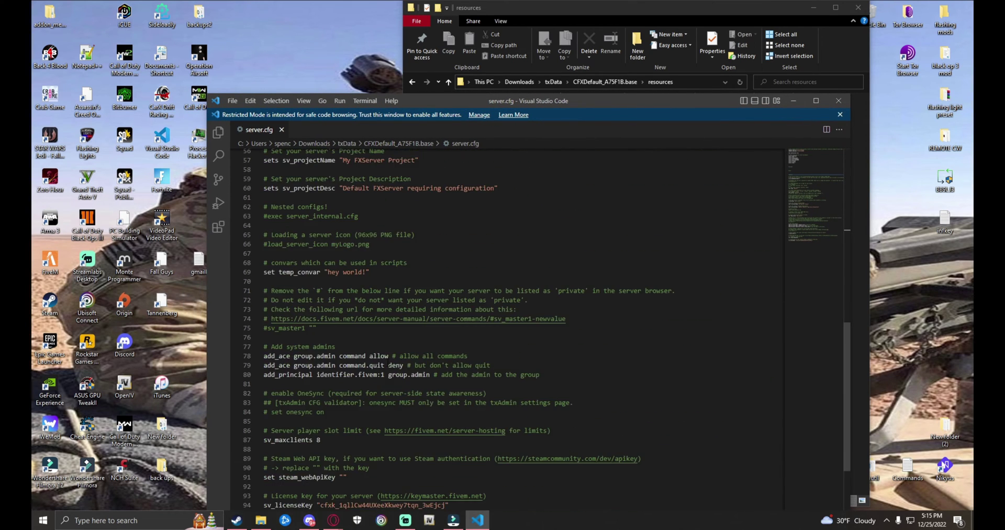
scroll(390, 365, down, 10)
scroll(390, 365, up, 9)
scroll(483, 370, up, 4)
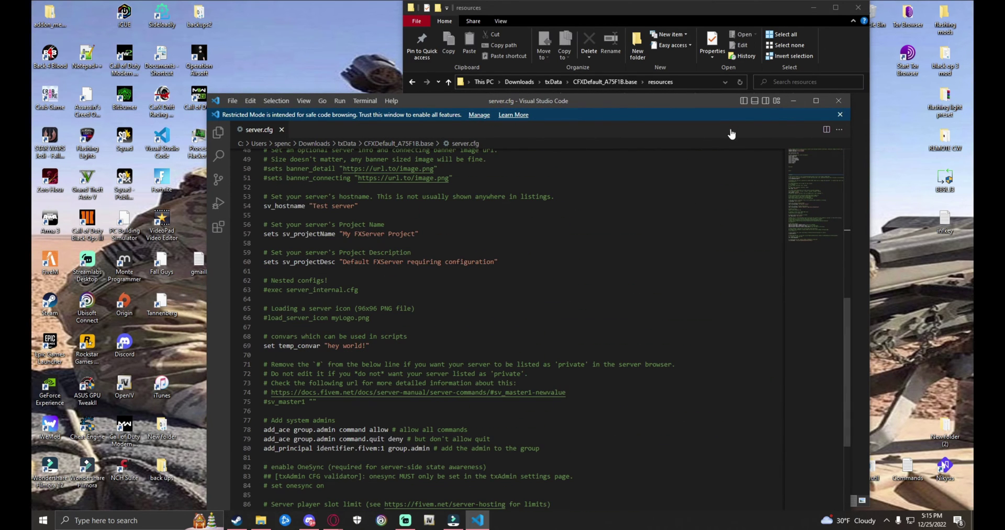
Open server.cfg and permissions.cfg from the CFXDefault_A75F1B.base folder in the editor.
click(793, 101)
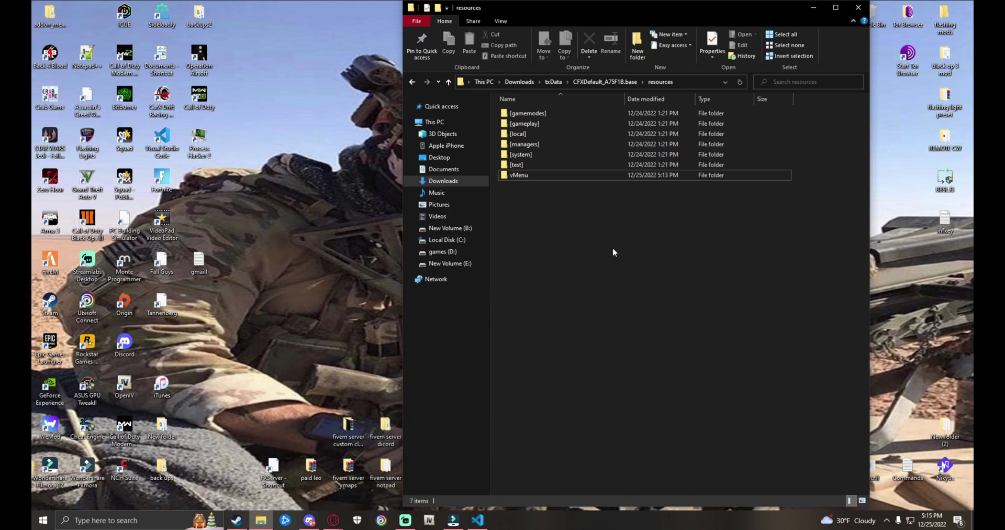
double_click(538, 174)
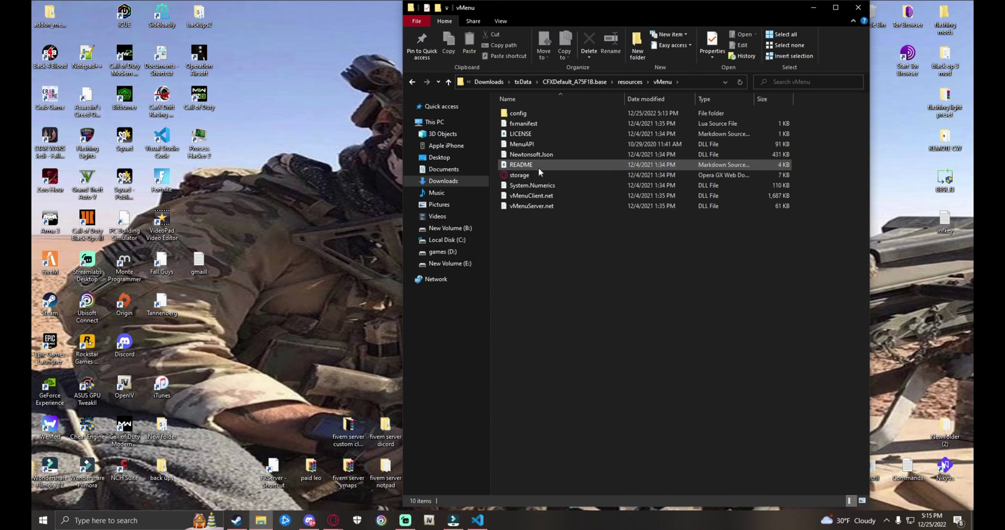
double_click(531, 114)
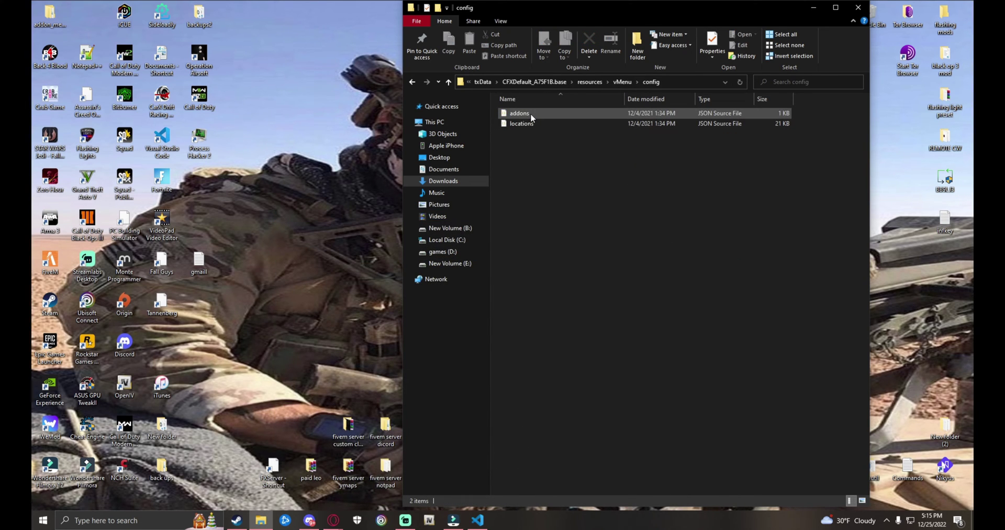
click(622, 82)
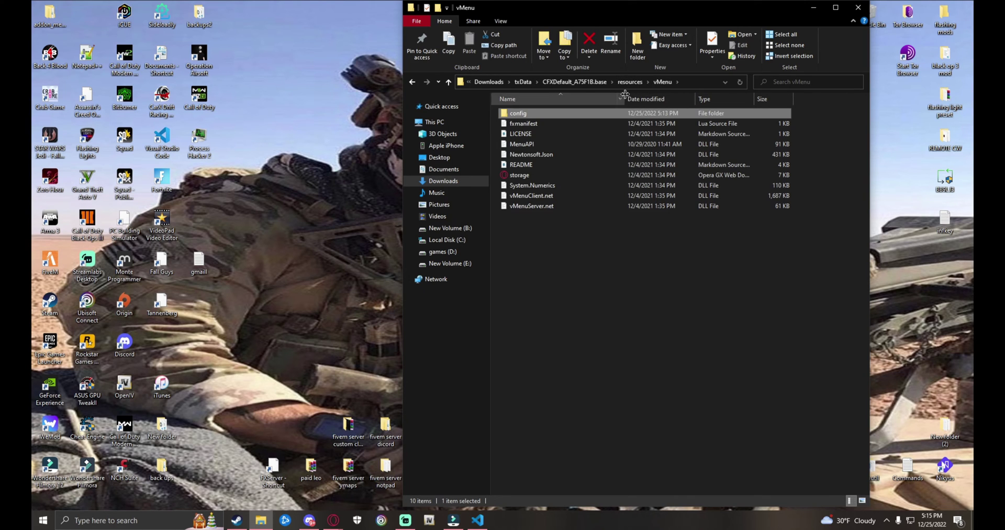
click(628, 82)
click(610, 82)
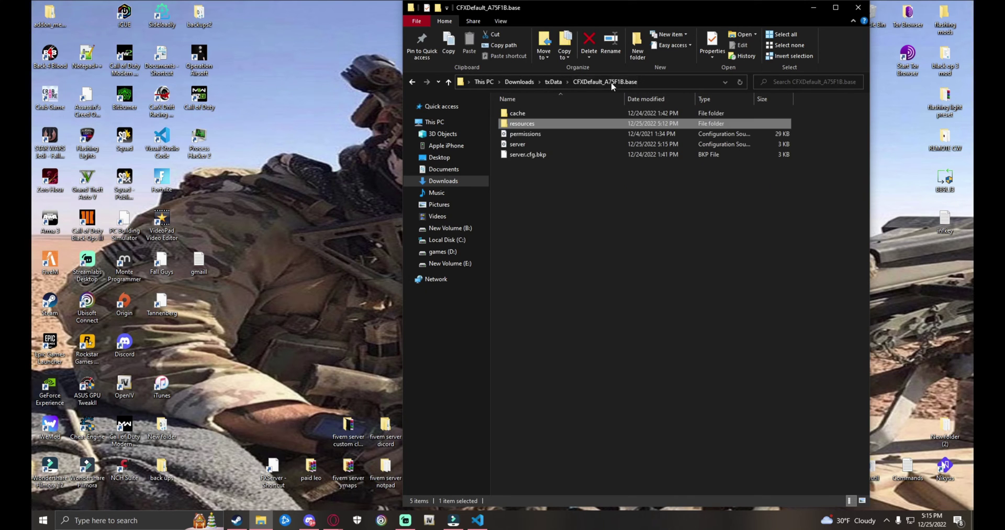
double_click(523, 144)
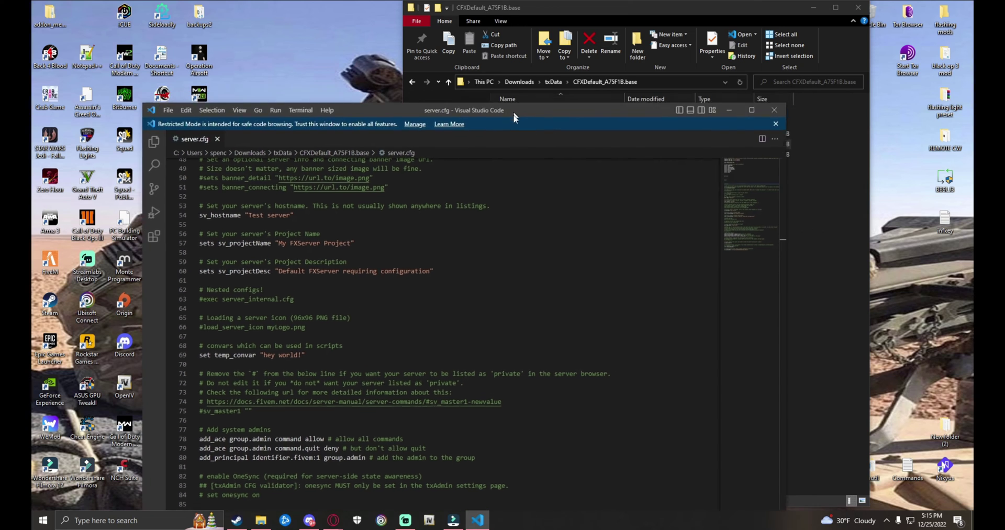
drag(513, 120, 532, 161)
click(840, 259)
click(544, 133)
drag(566, 161, 623, 57)
Edit the menu toggle key value in permissions.cfg and save the file.
scroll(726, 105, down, 2)
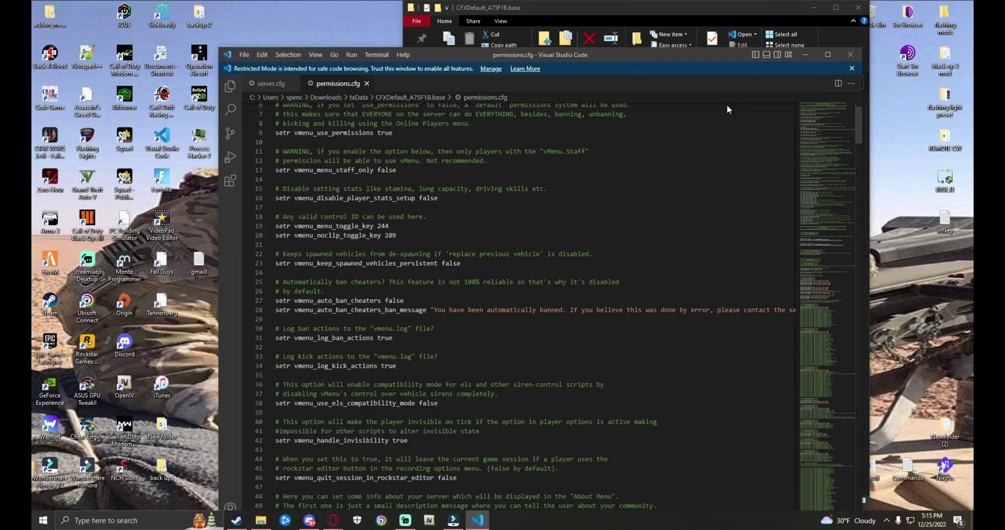
click(396, 226)
key(BackSpace)
key(BackSpace)
text(88)
key(BackSpace)
key(ctrl+s)
Insert a blank line under the Admin group players heading.
scroll(521, 296, down, 20)
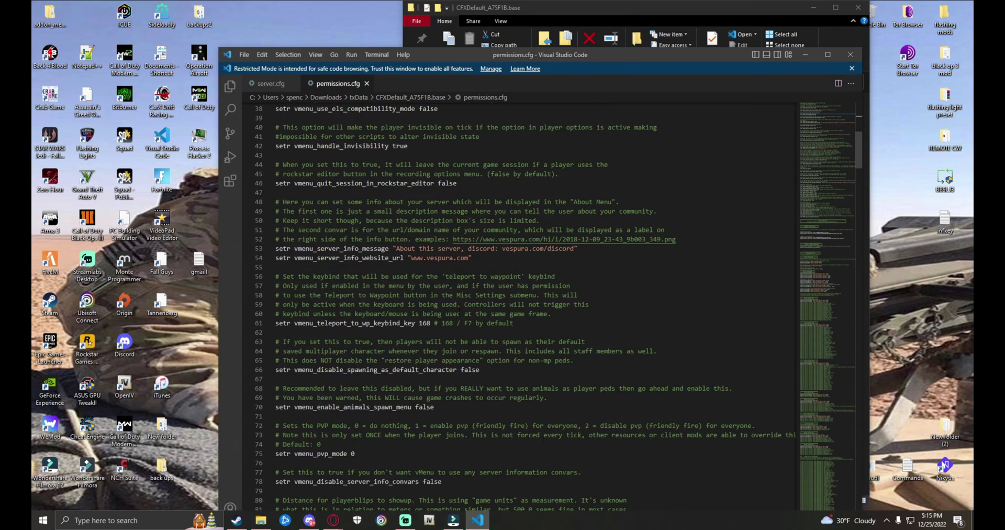
scroll(522, 296, down, 1)
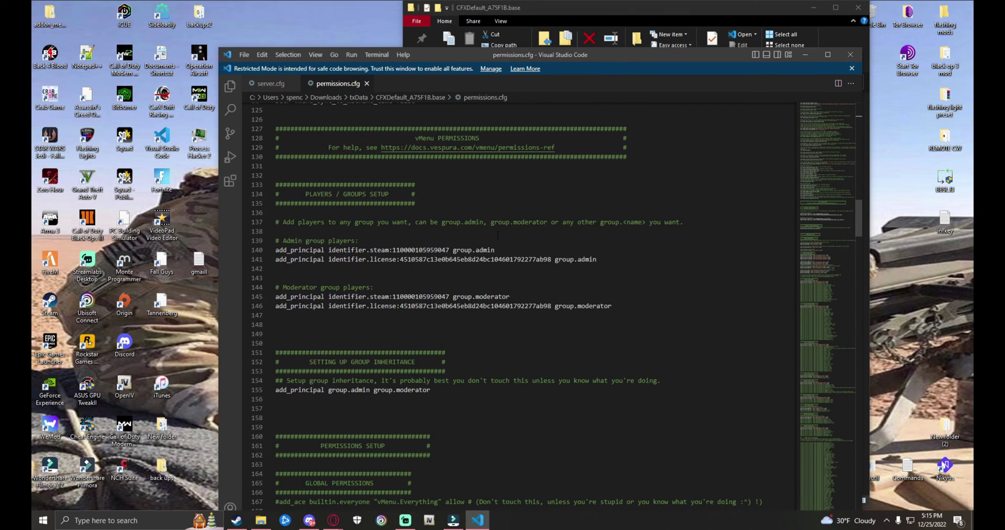
drag(472, 53, 466, 25)
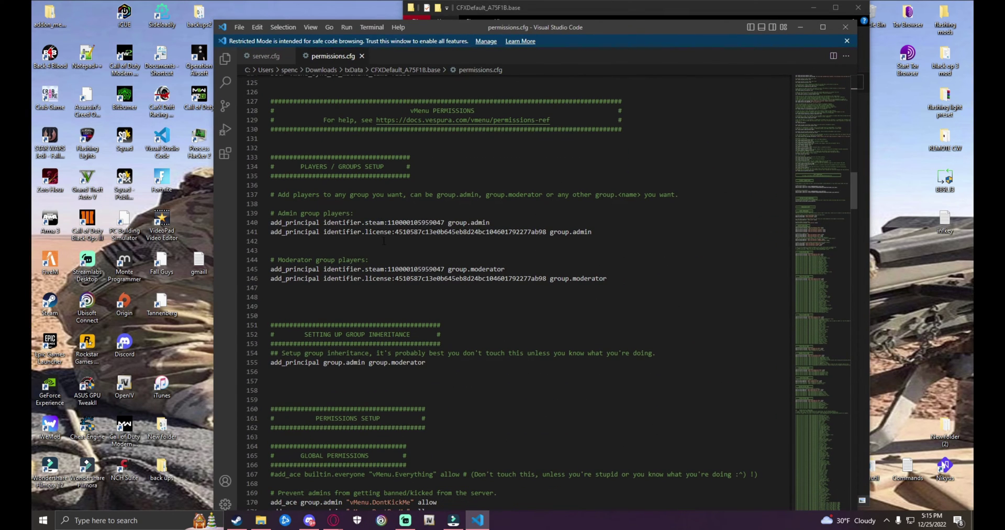
click(507, 221)
key(Return)
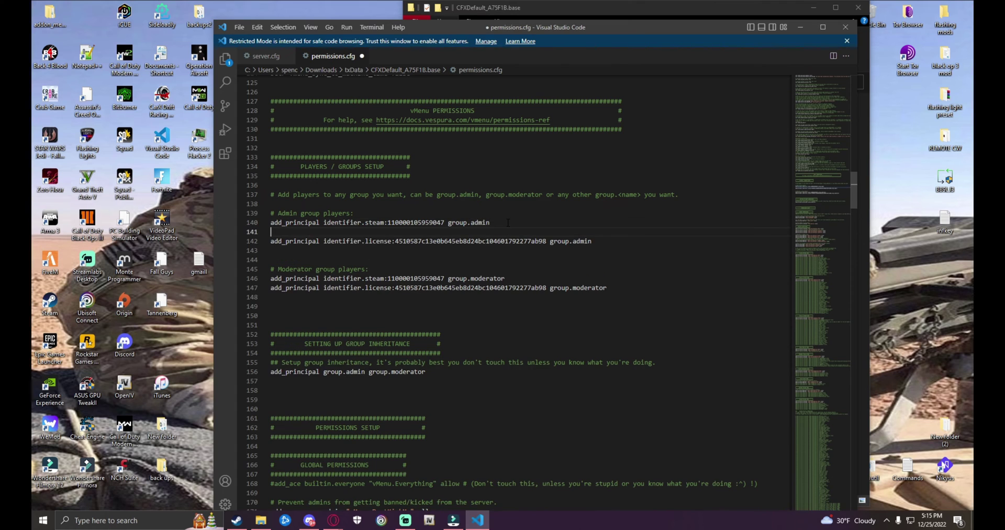
key(ctrl+z)
click(494, 213)
key(Return)
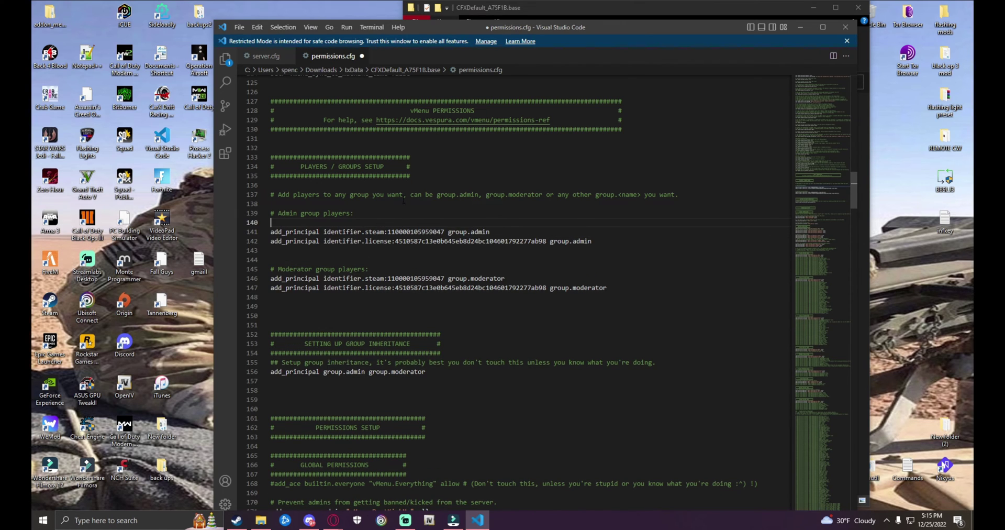
scroll(467, 193, down, 17)
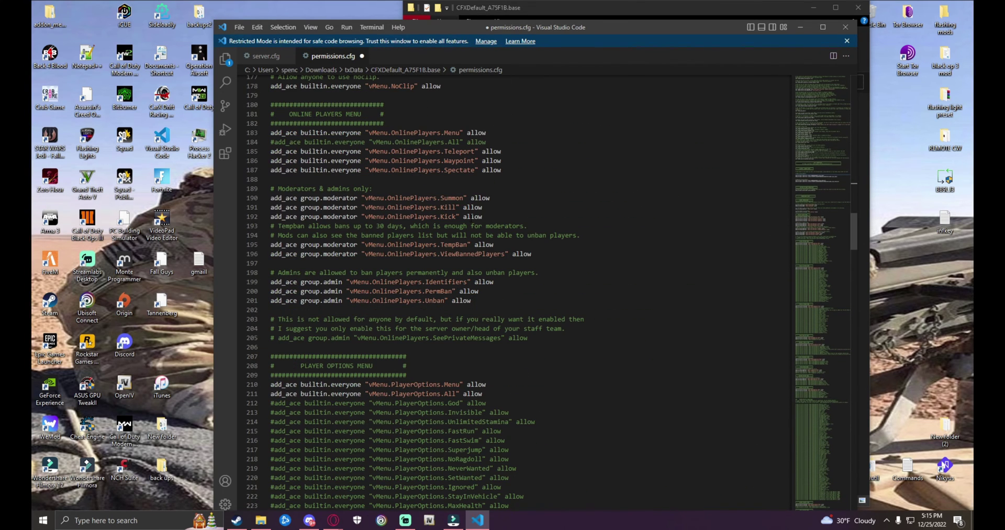
scroll(498, 344, up, 20)
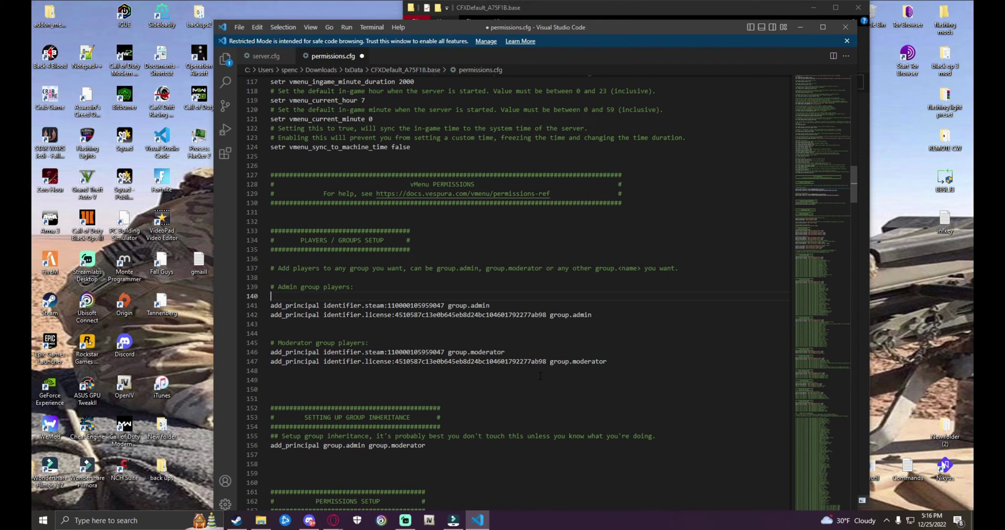
scroll(529, 360, down, 2)
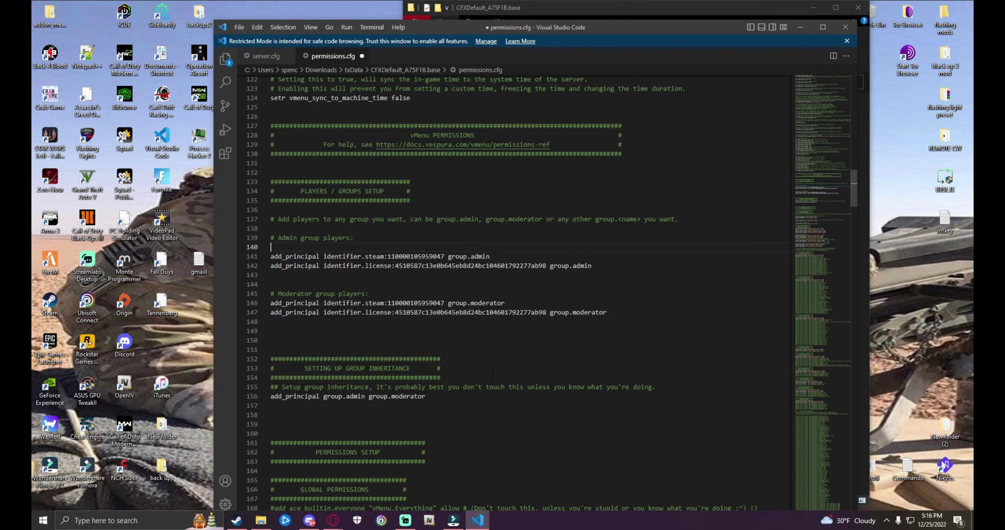
drag(439, 396, 339, 396)
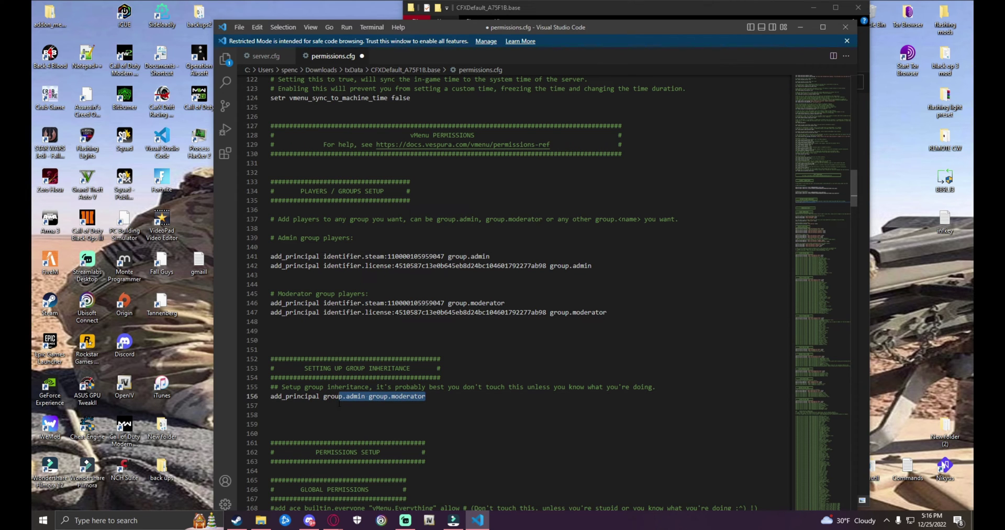
click(493, 420)
Copy the steam admin add_principal line onto empty line 140 and save.
scroll(480, 388, down, 11)
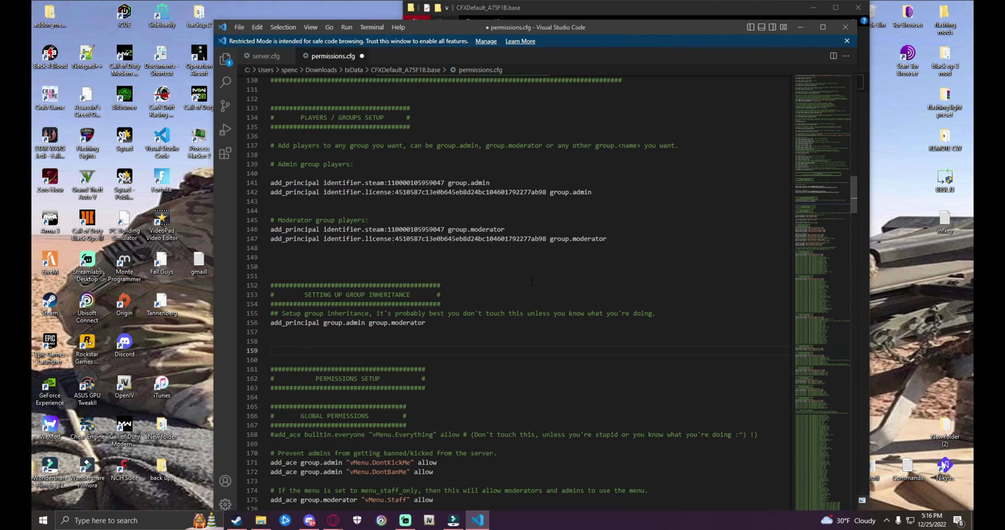
scroll(550, 402, up, 3)
scroll(452, 440, up, 4)
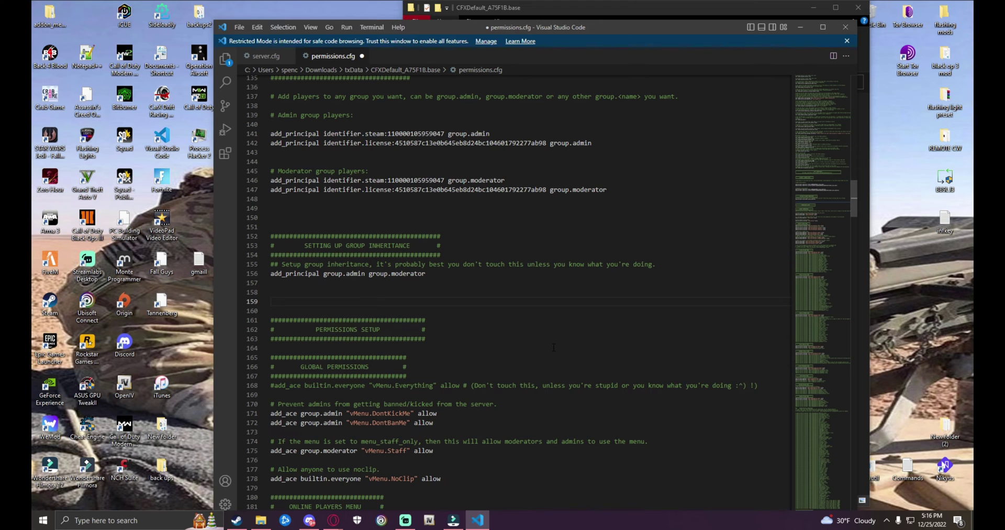
scroll(485, 362, up, 4)
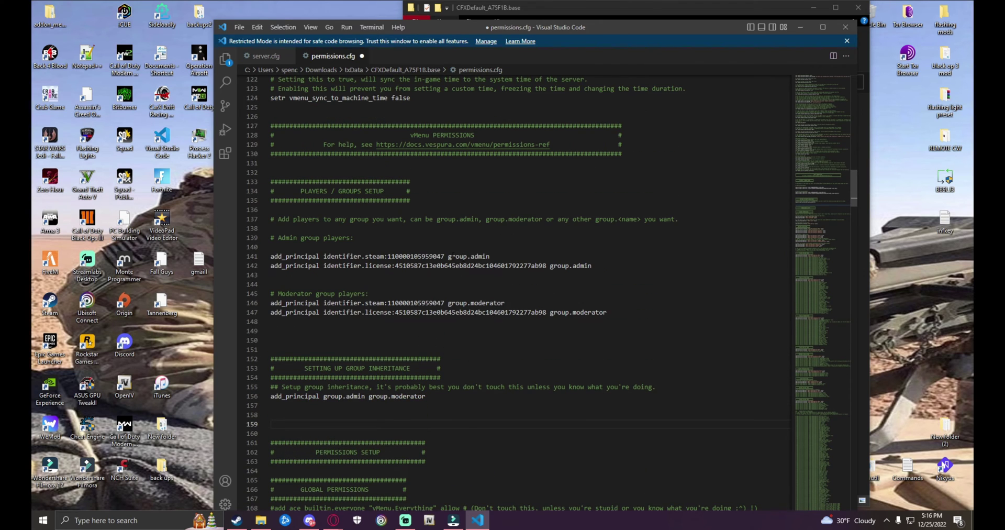
click(298, 247)
drag(271, 256, 509, 255)
key(ctrl+c)
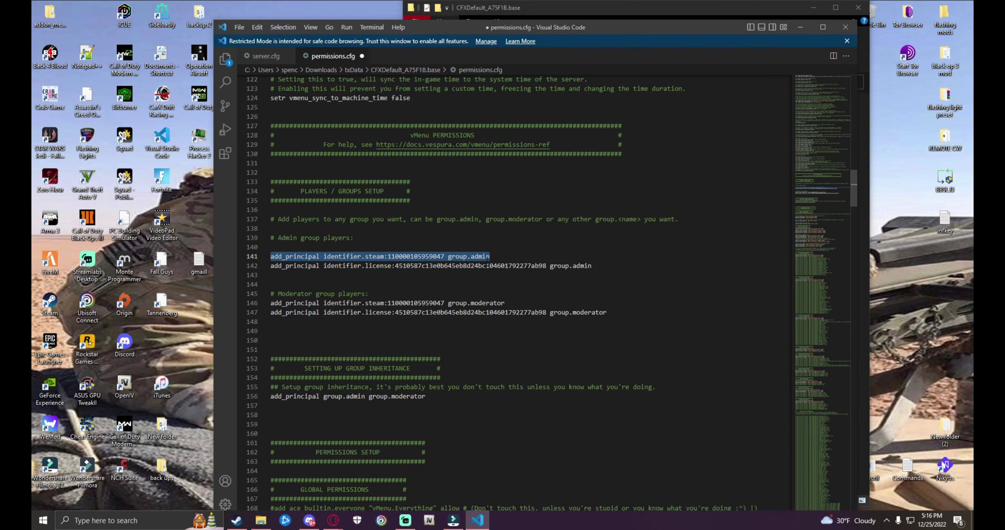
click(373, 247)
key(ctrl+v)
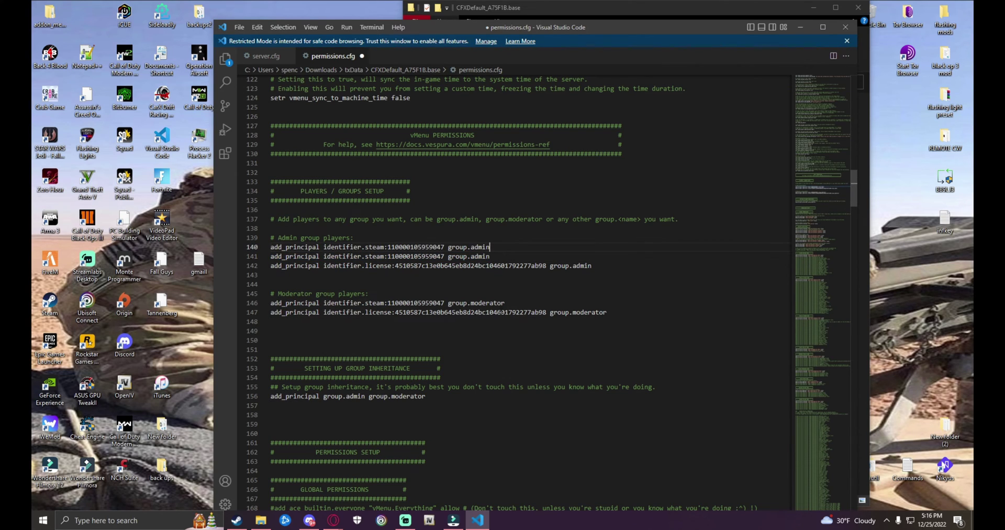
key(ctrl+s)
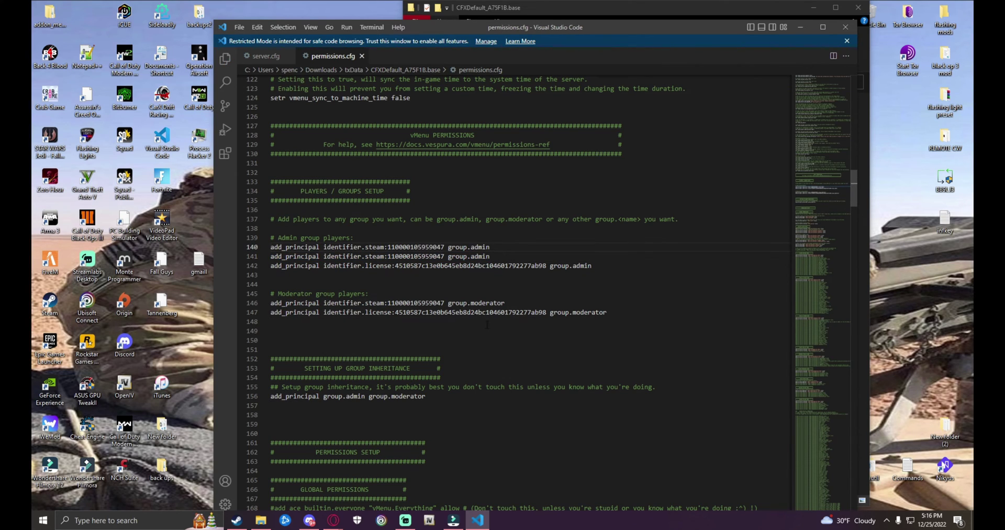
click(240, 525)
drag(969, 188, 406, 6)
Open your own Steam profile from the account menu, copy its page URL, and minimize Steam.
click(820, 10)
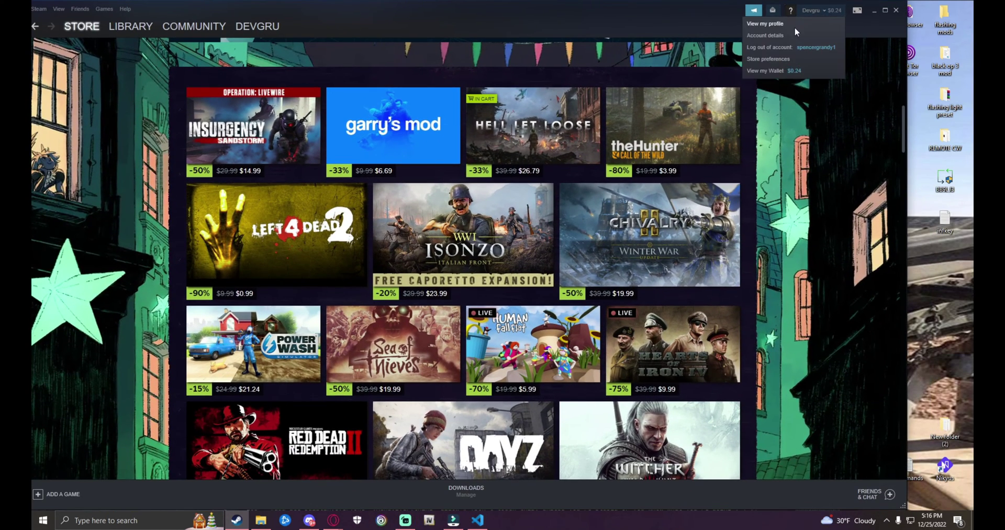
click(760, 25)
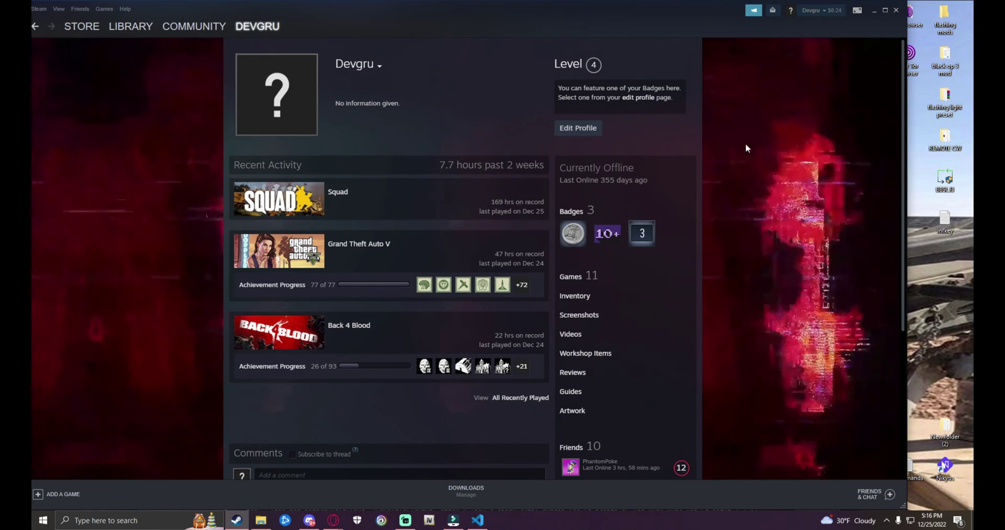
right_click(747, 173)
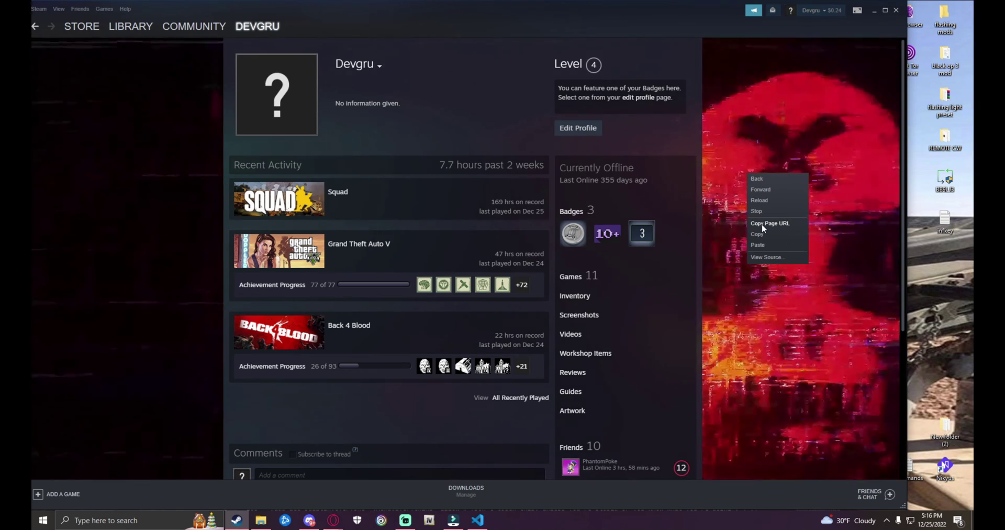
click(764, 224)
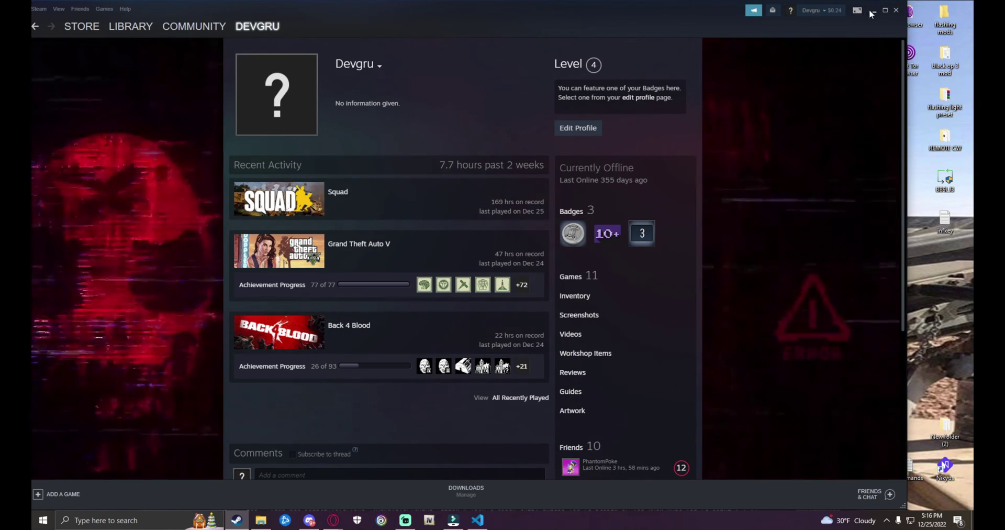
click(873, 10)
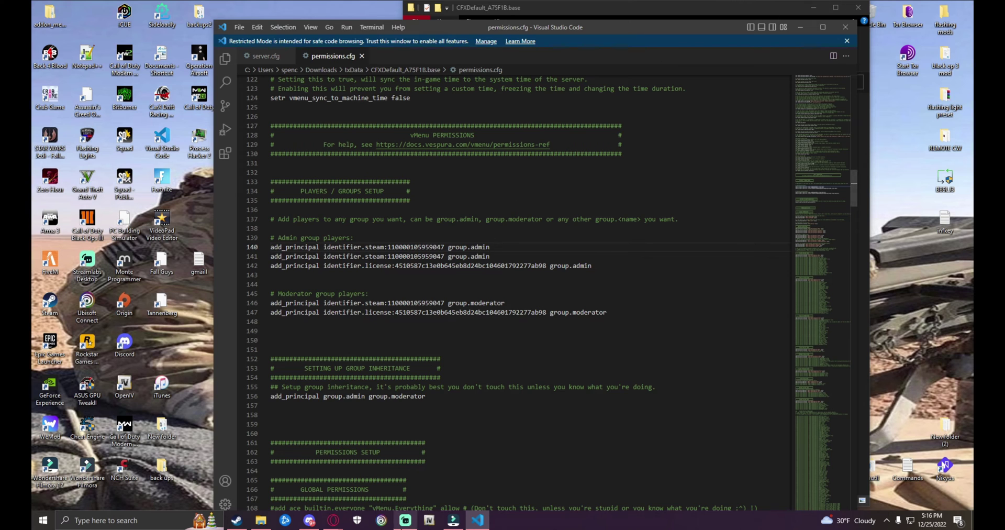
Search the web for 'steam ip pro' and open the SteamID.pro finder site.
click(334, 521)
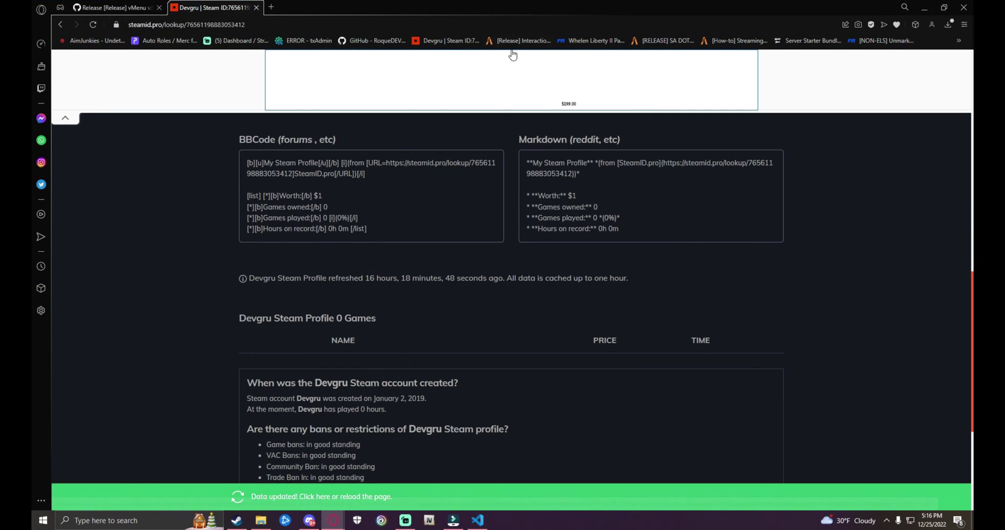
click(410, 157)
scroll(411, 153, up, 10)
click(273, 8)
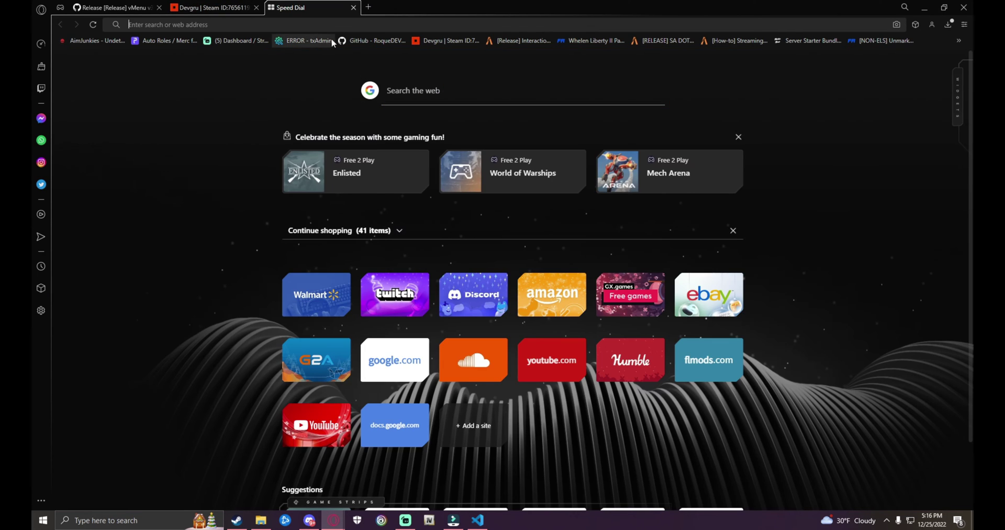
text(steam )
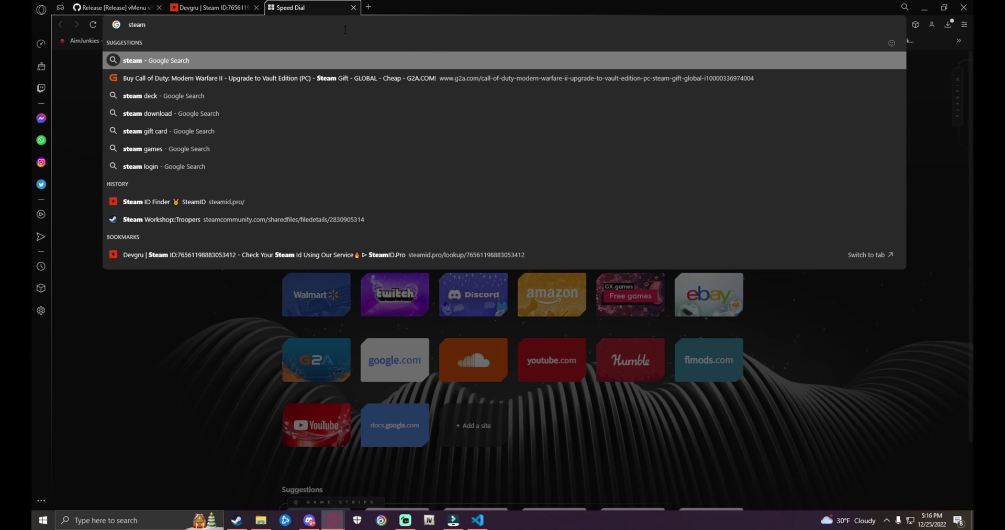
text(ip)
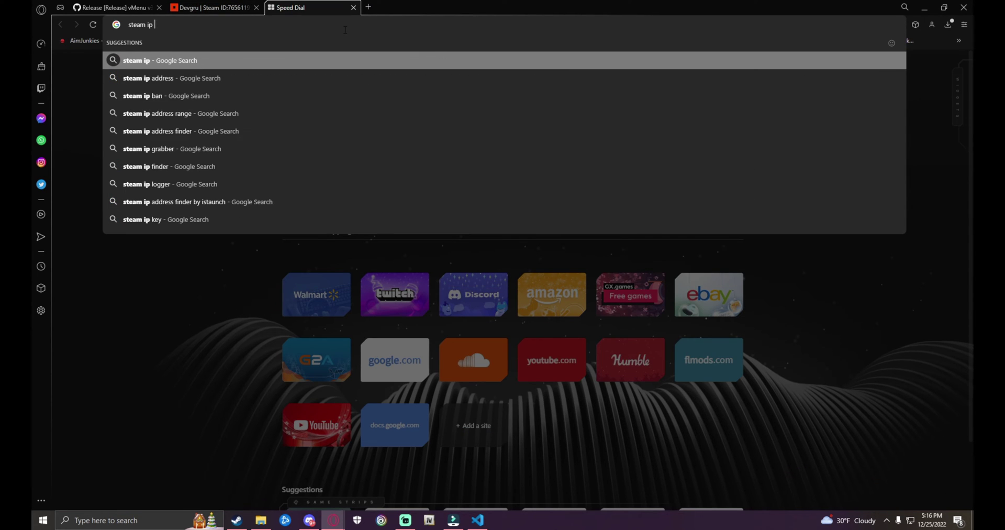
text( pro)
key(Return)
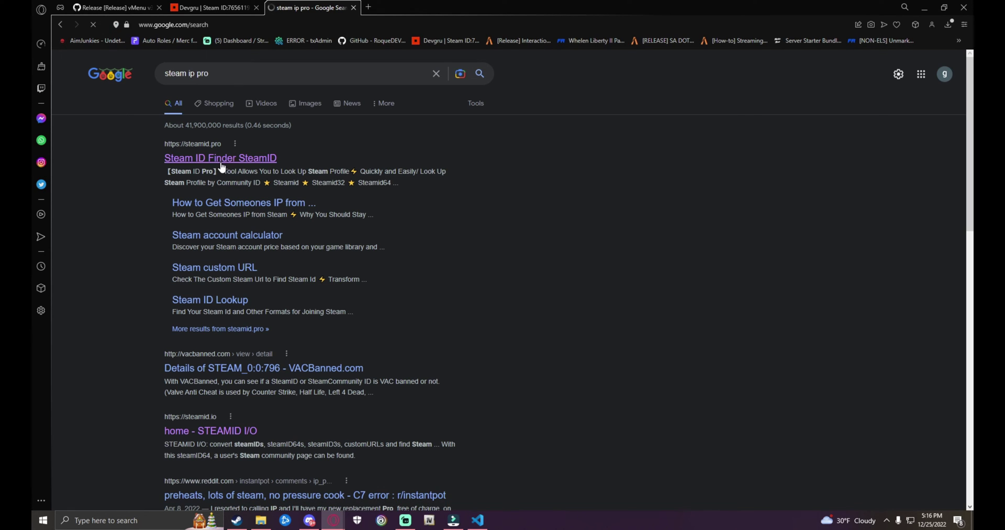
click(221, 160)
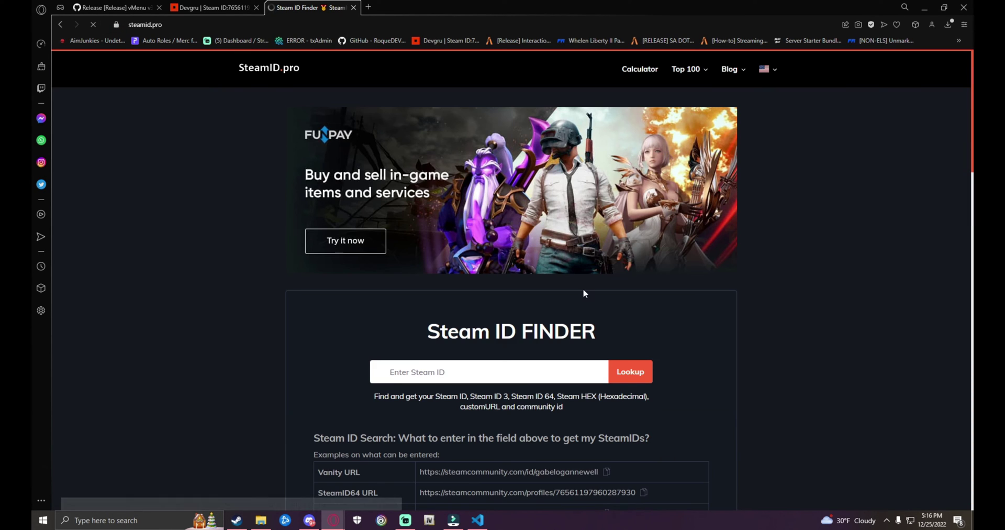
Look up the pasted profile URL and copy its FiveM HEX identifier.
scroll(639, 296, down, 3)
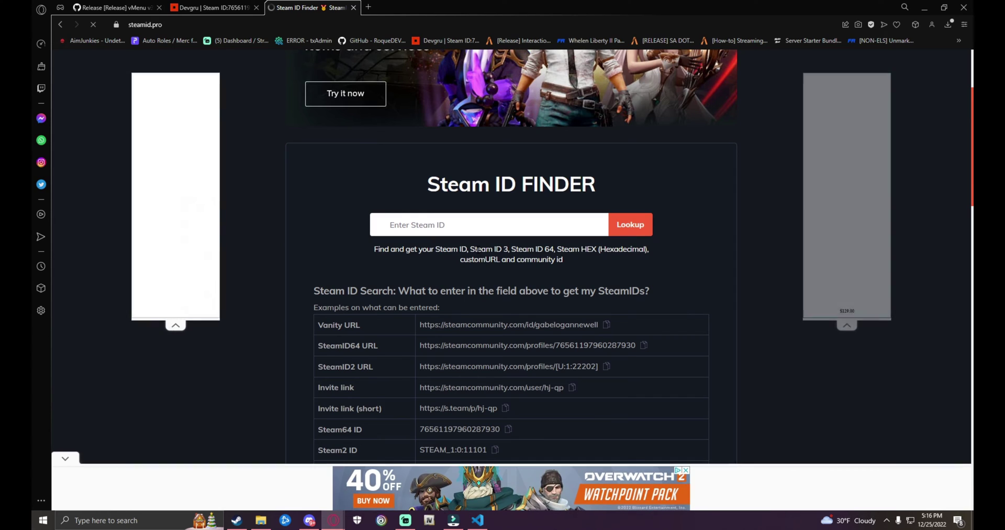
scroll(657, 410, down, 1)
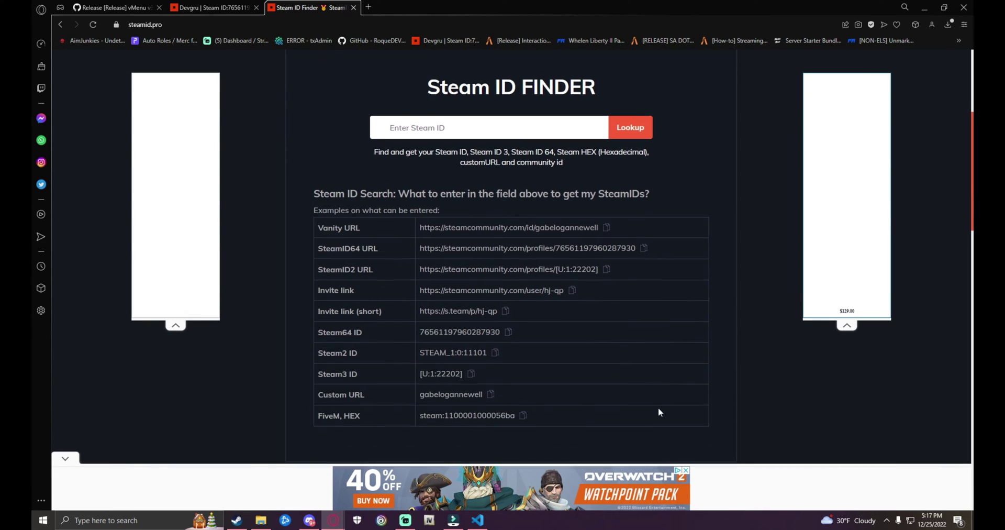
scroll(642, 406, up, 4)
click(441, 370)
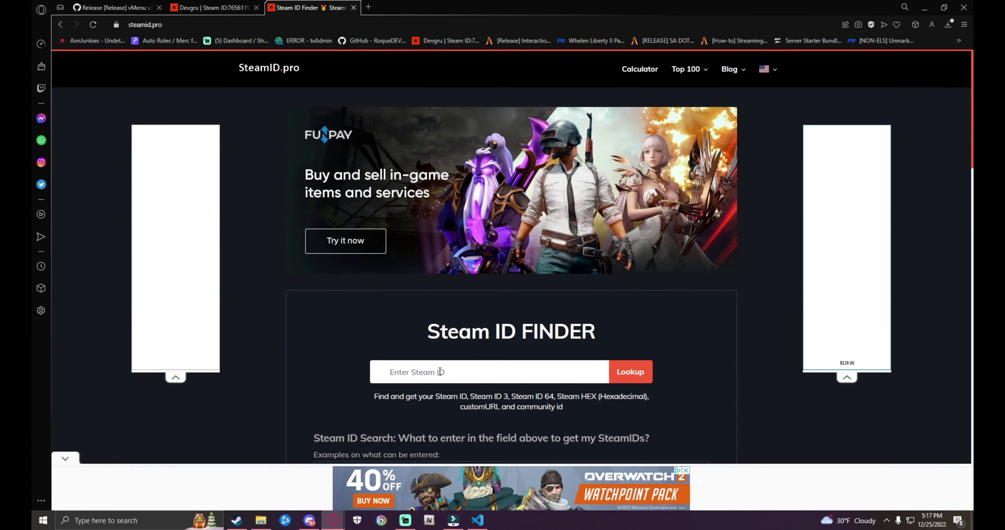
key(ctrl+v)
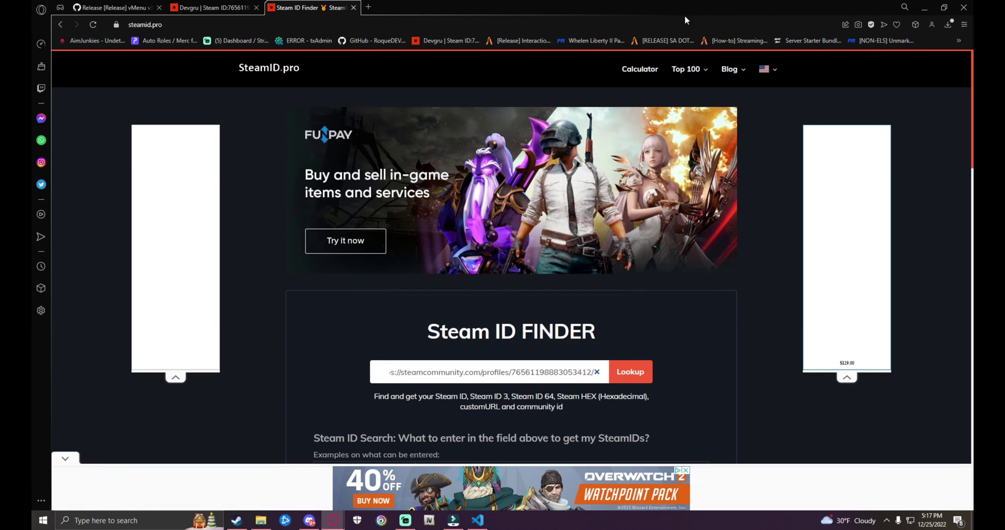
scroll(507, 320, down, 2)
click(630, 273)
scroll(443, 249, down, 2)
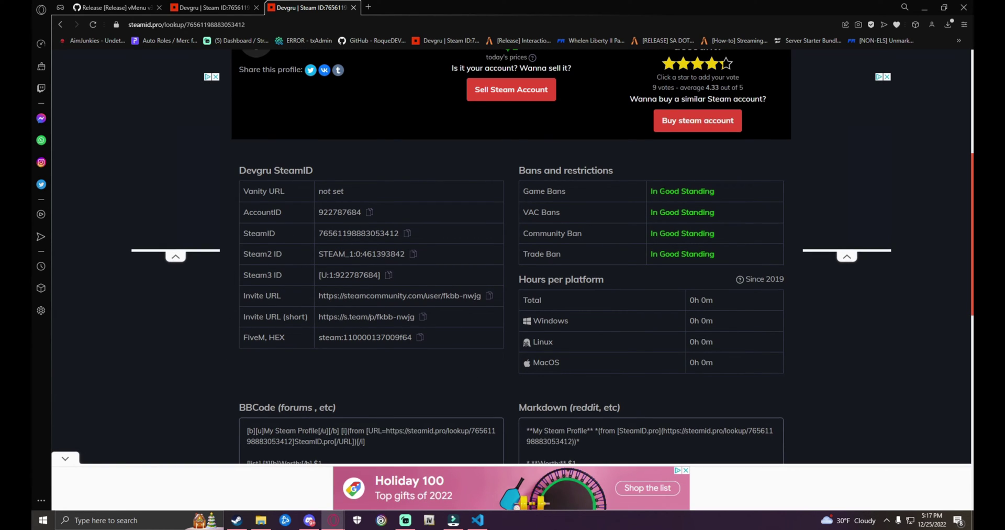
scroll(278, 356, up, 1)
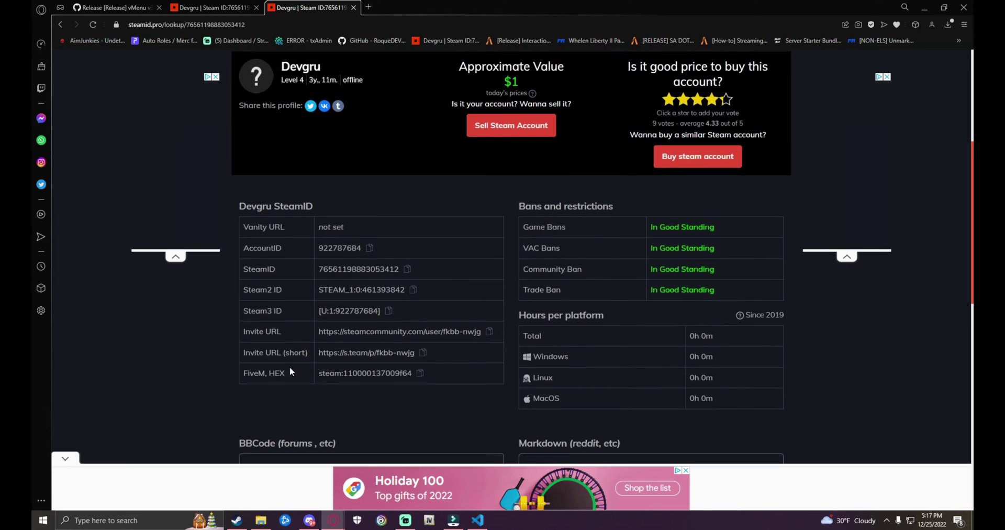
scroll(259, 335, down, 2)
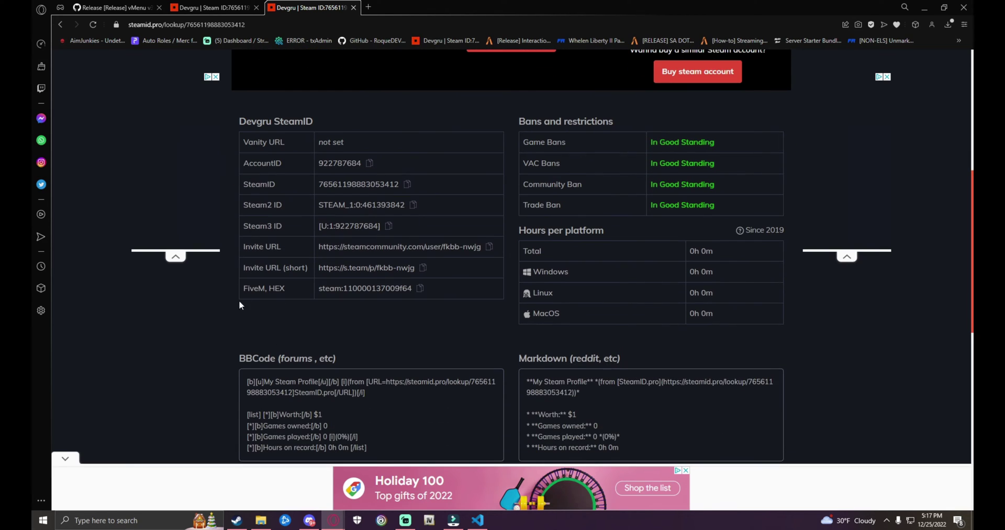
click(420, 288)
drag(320, 289, 412, 288)
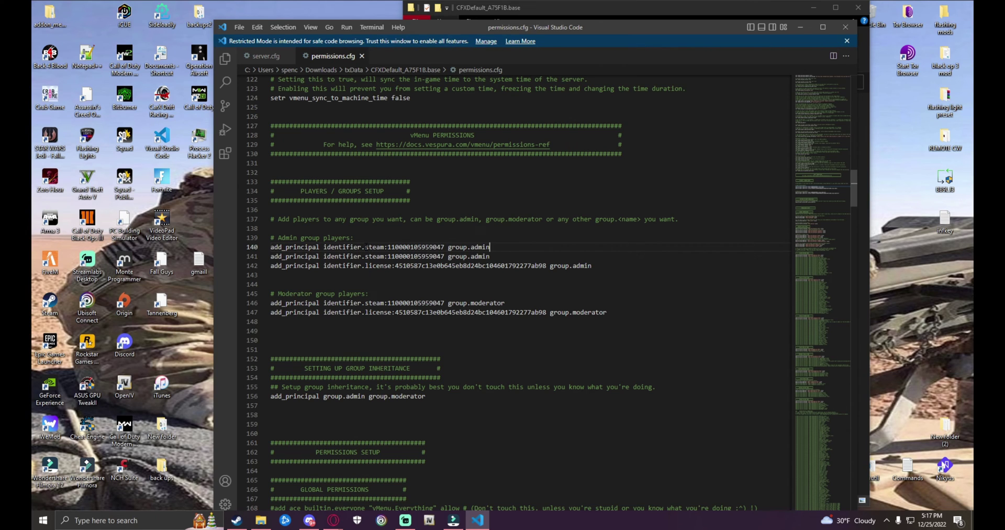
Replace the old Steam id on line 140 with the copied Steam hex.
drag(366, 246, 433, 246)
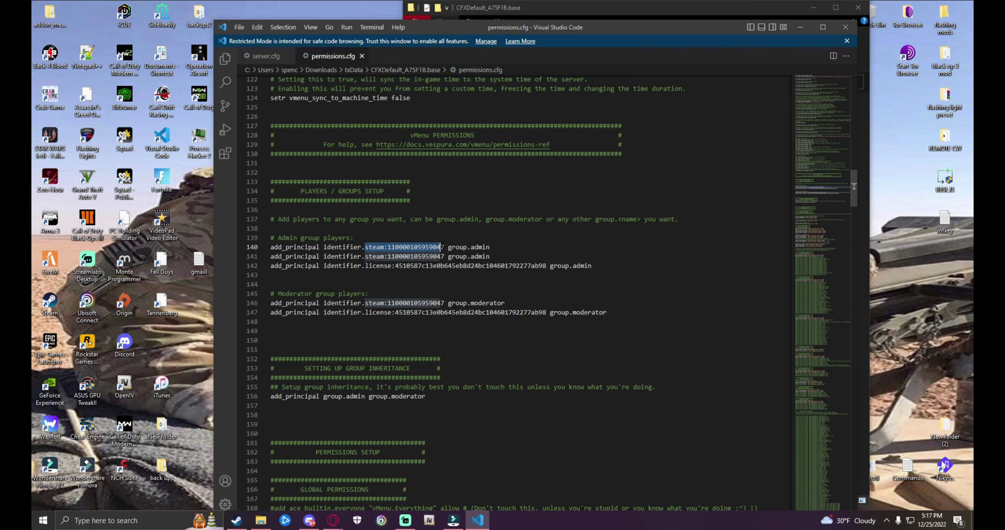
key(ctrl+v)
click(511, 244)
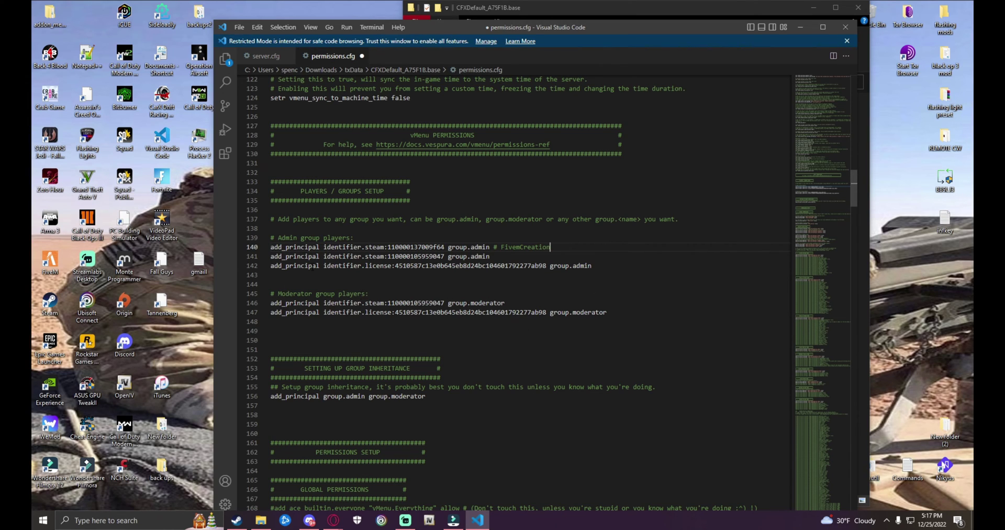
Copy the new admin entry onto line 146 under the moderator heading and save.
click(413, 294)
key(Return)
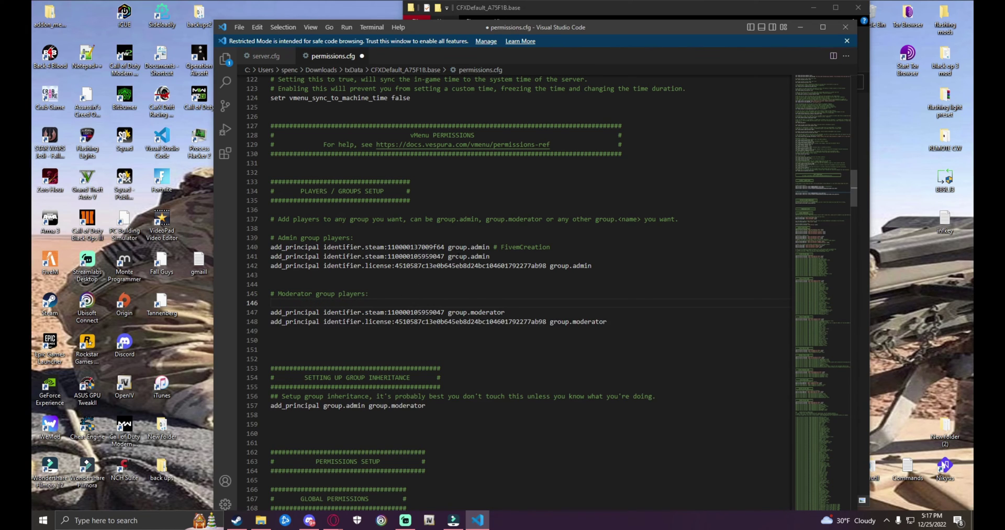
drag(270, 246, 445, 246)
click(344, 302)
key(ctrl+v)
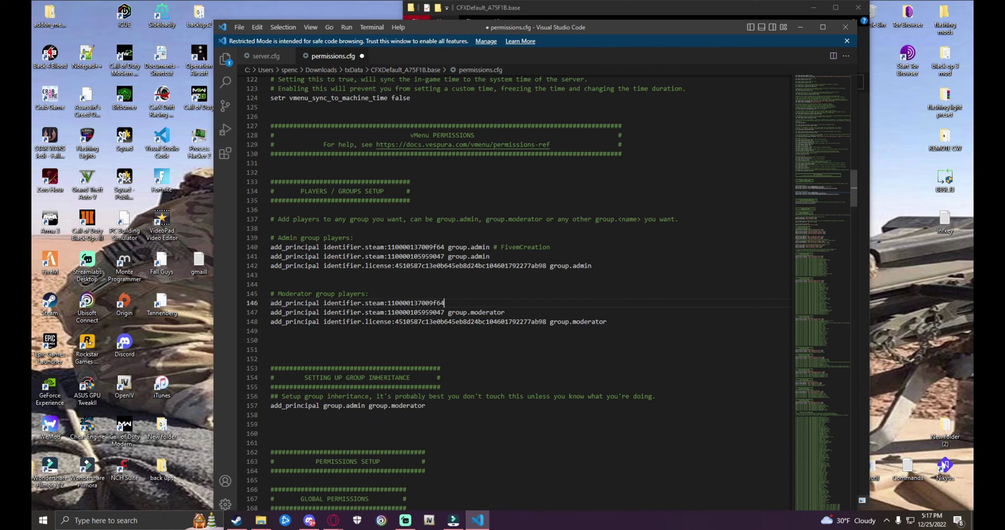
drag(364, 247, 444, 247)
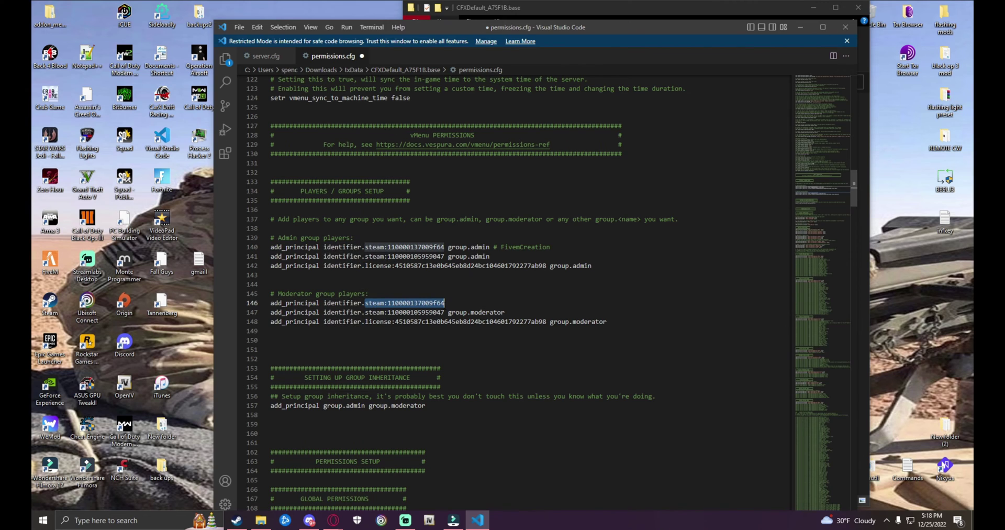
click(576, 303)
key(ctrl+s)
Close the permissions.cfg tab with Ctrl+W, leaving server.cfg in view.
scroll(599, 347, down, 20)
scroll(599, 347, down, 20)
scroll(600, 347, down, 6)
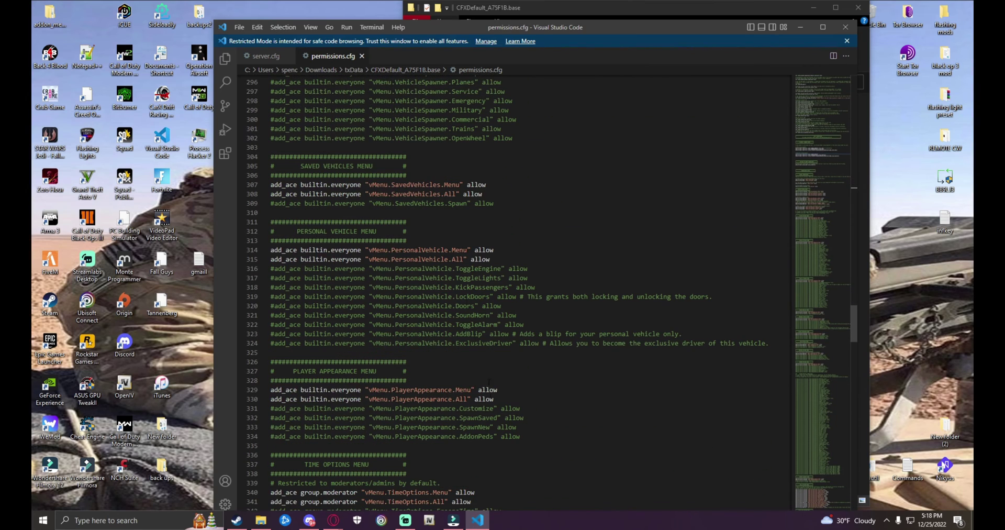
key(ctrl+w)
scroll(500, 353, down, 18)
scroll(500, 353, up, 20)
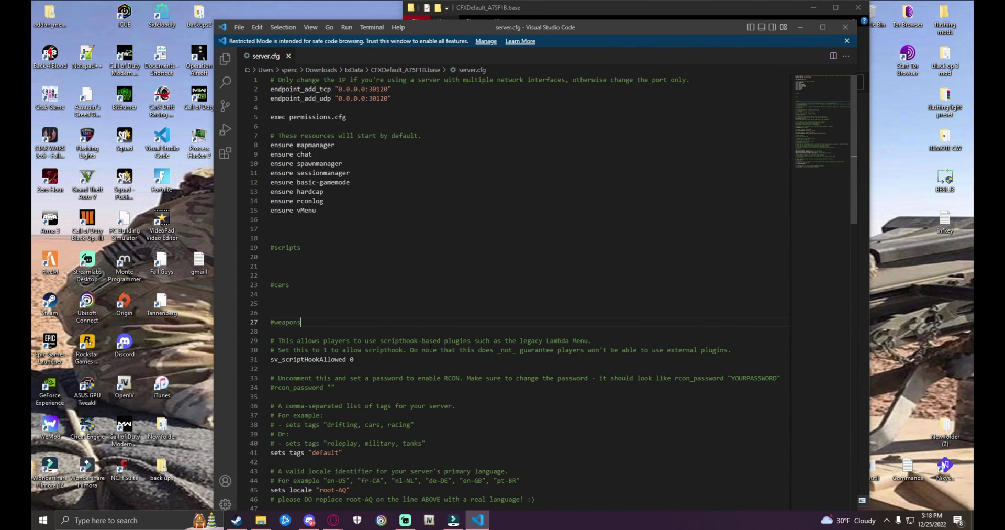
scroll(430, 349, down, 20)
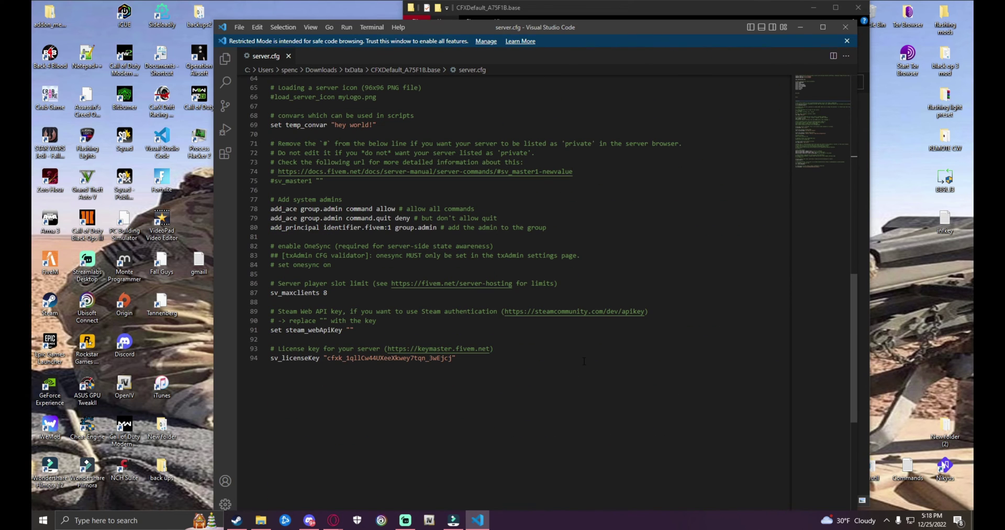
Reselect the FiveM HEX value on the SteamID page in Opera GX, then minimize the browser.
scroll(413, 174, up, 2)
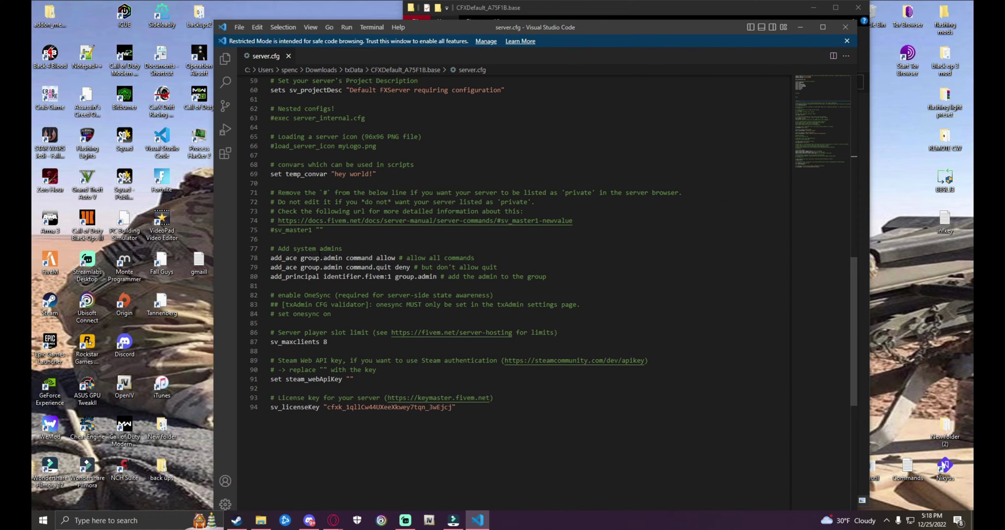
mouse_move(333, 519)
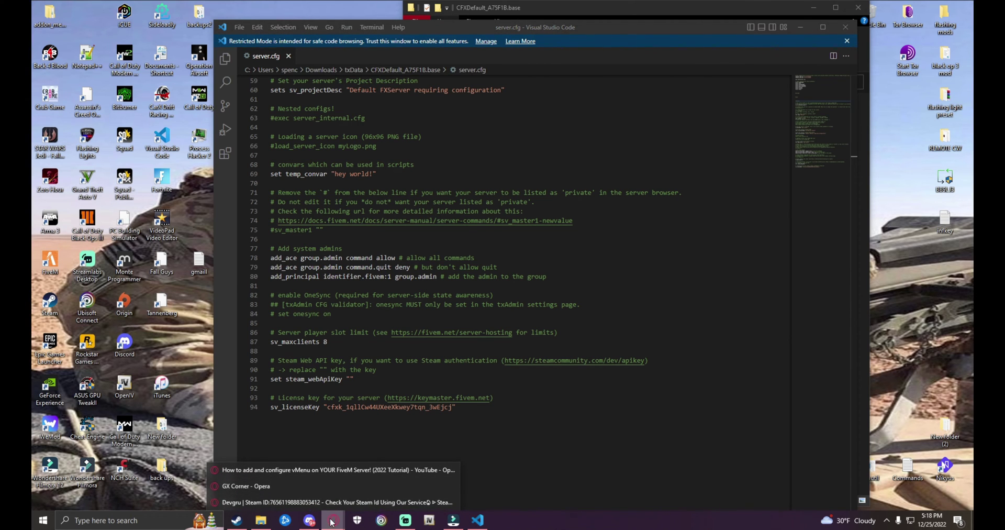
click(330, 503)
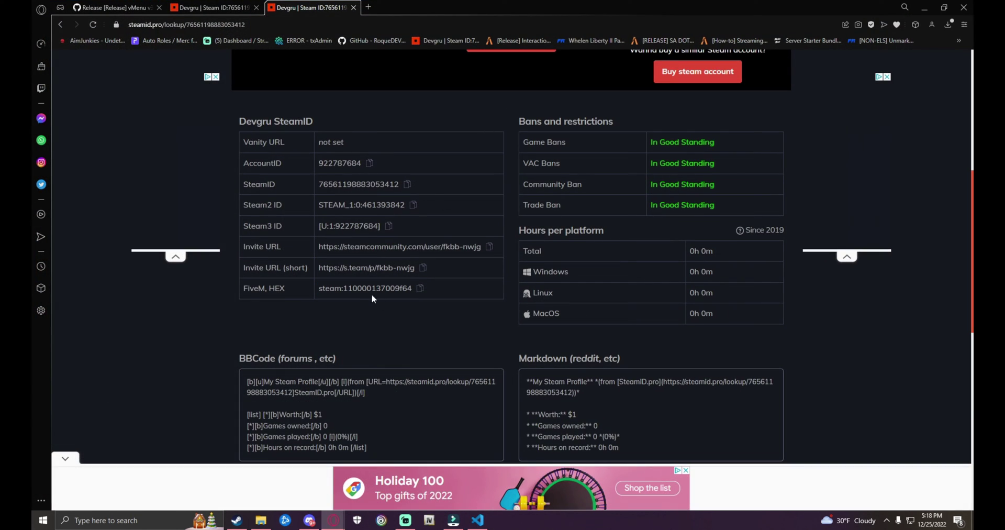
drag(319, 288, 400, 288)
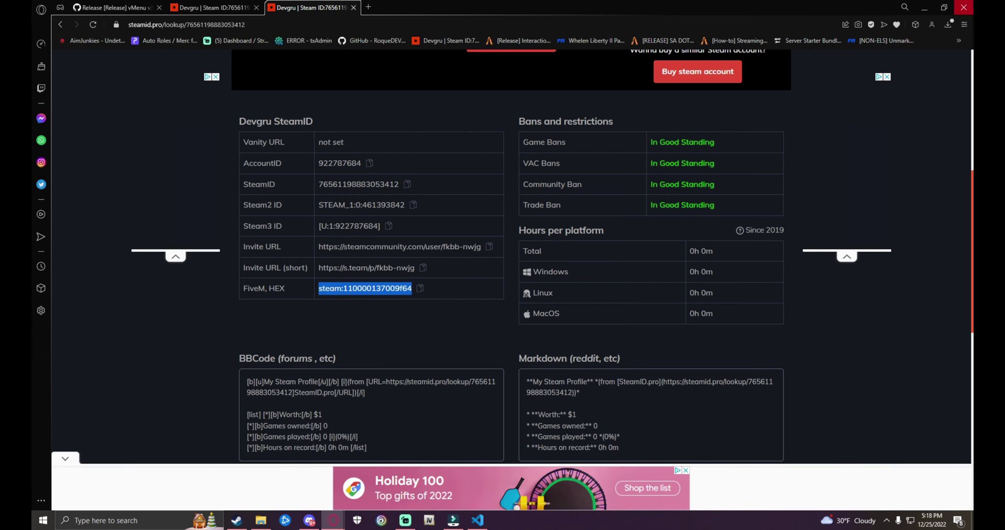
click(925, 7)
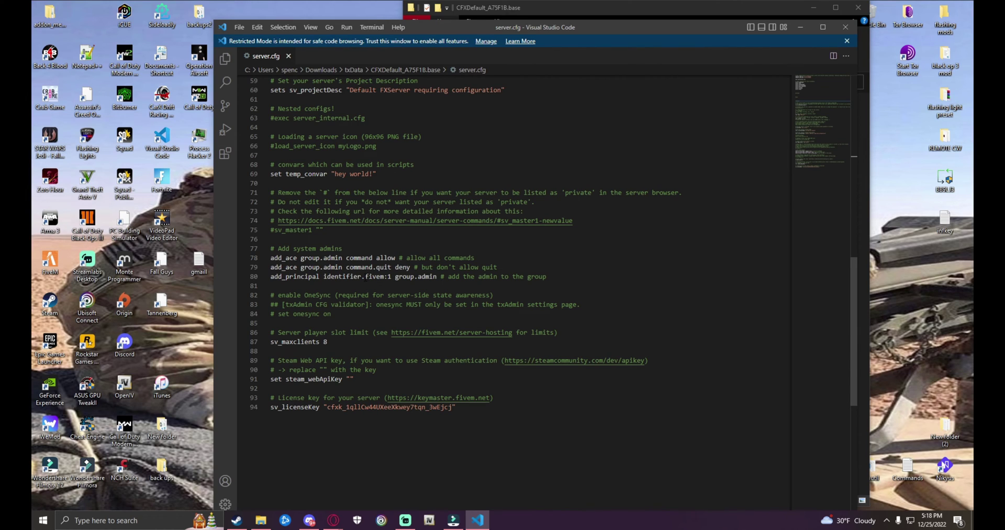
Replace fivem:1 on line 80 of server.cfg with the Steam hex and save.
drag(365, 276, 388, 276)
key(ctrl+v)
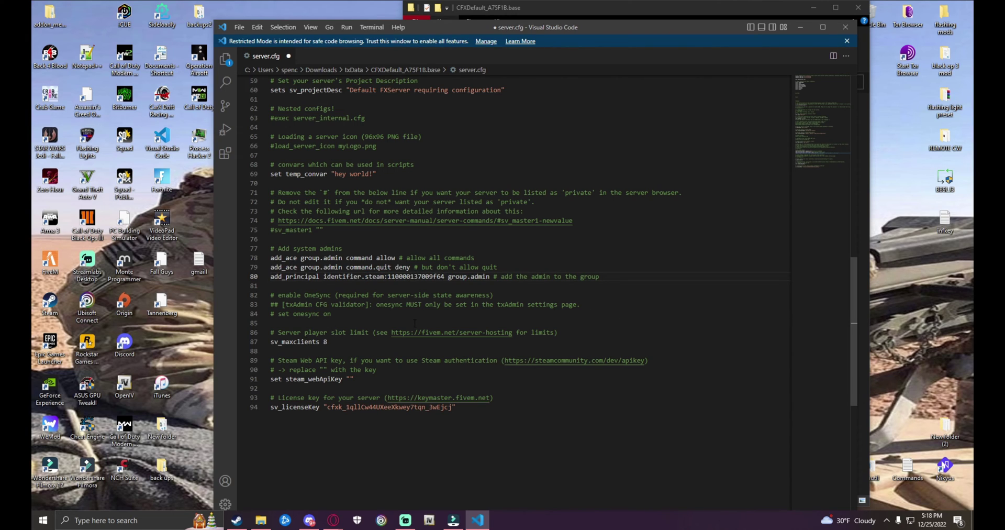
key(ctrl+s)
click(239, 27)
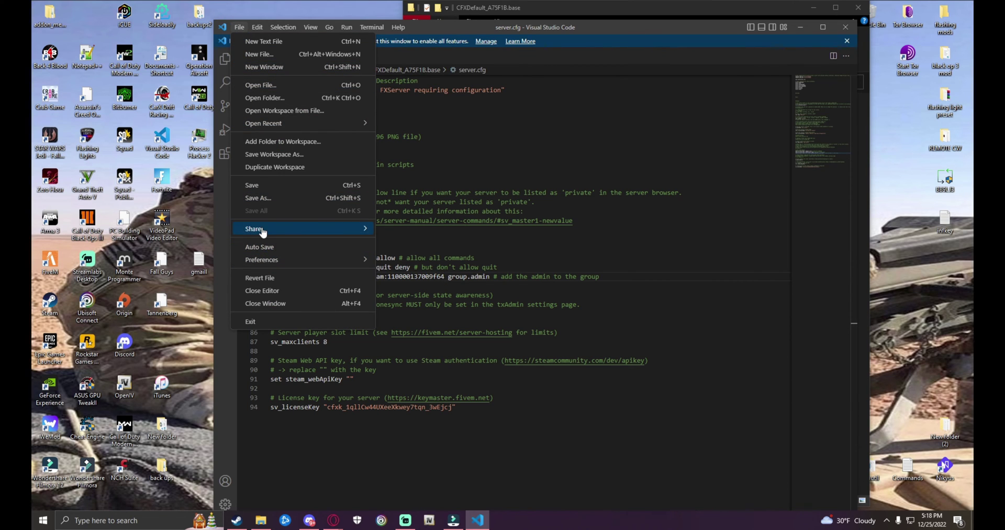
click(268, 188)
scroll(573, 387, up, 20)
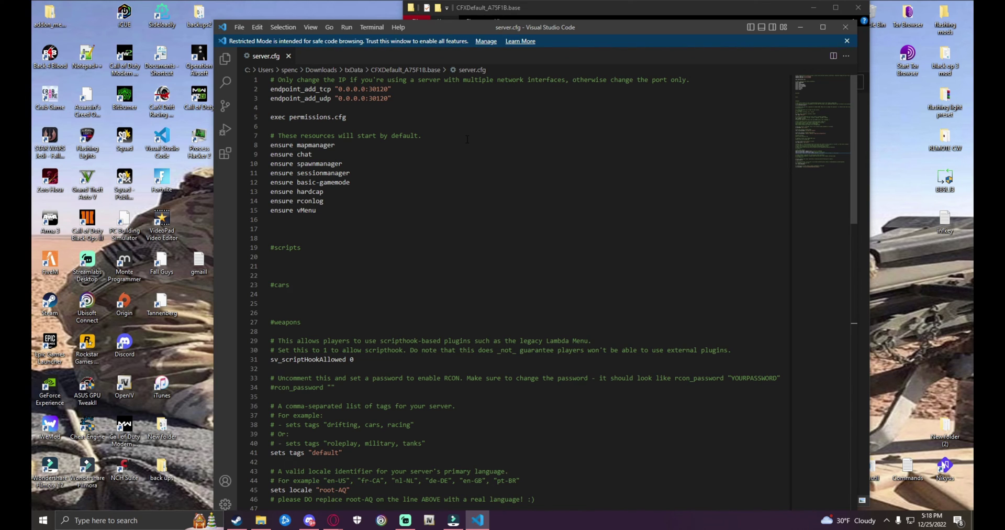
scroll(490, 240, down, 7)
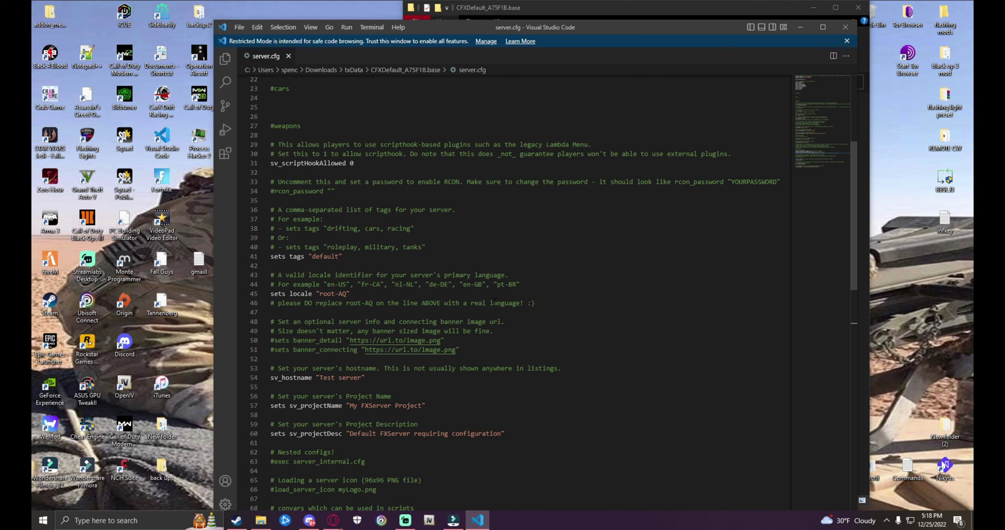
scroll(494, 302, down, 14)
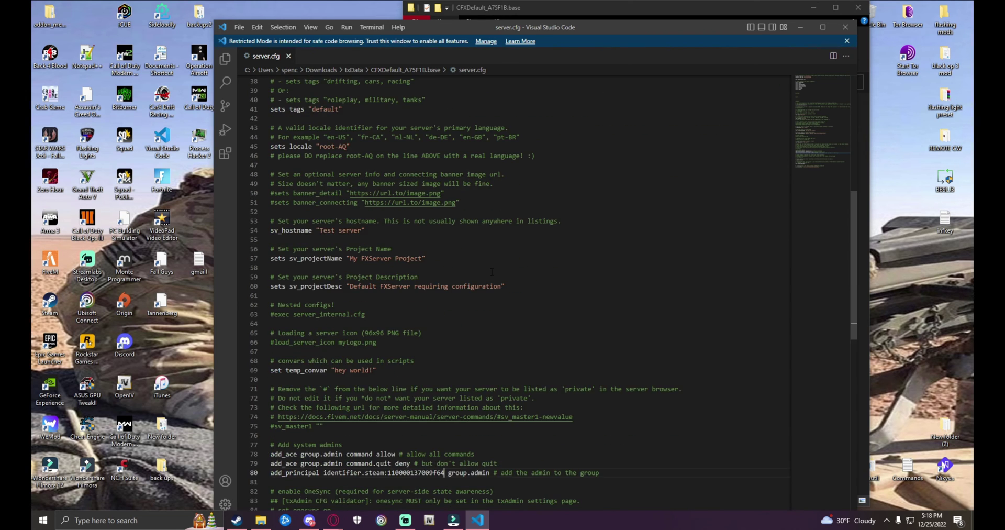
scroll(484, 331, up, 3)
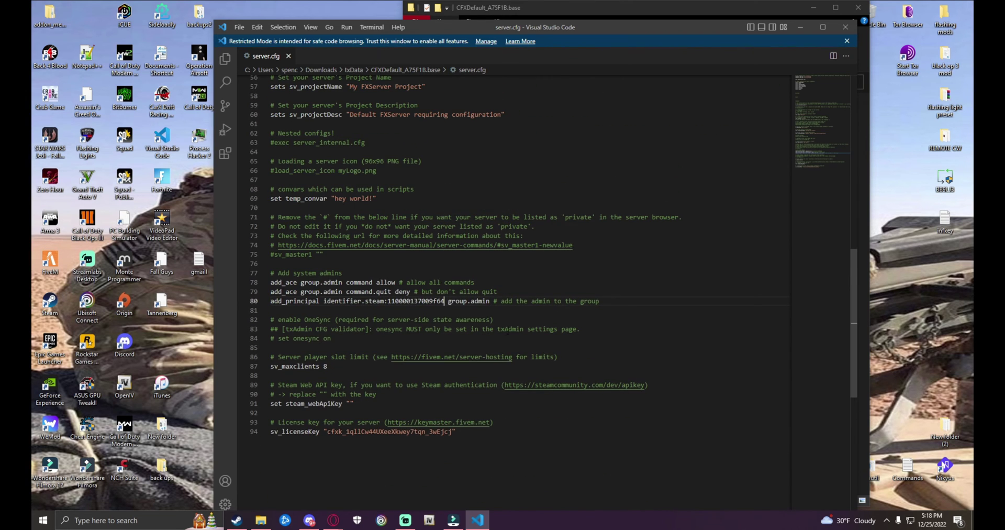
Close the editor, launch FXServer.exe from Downloads > server, and allow it through the firewall.
click(845, 27)
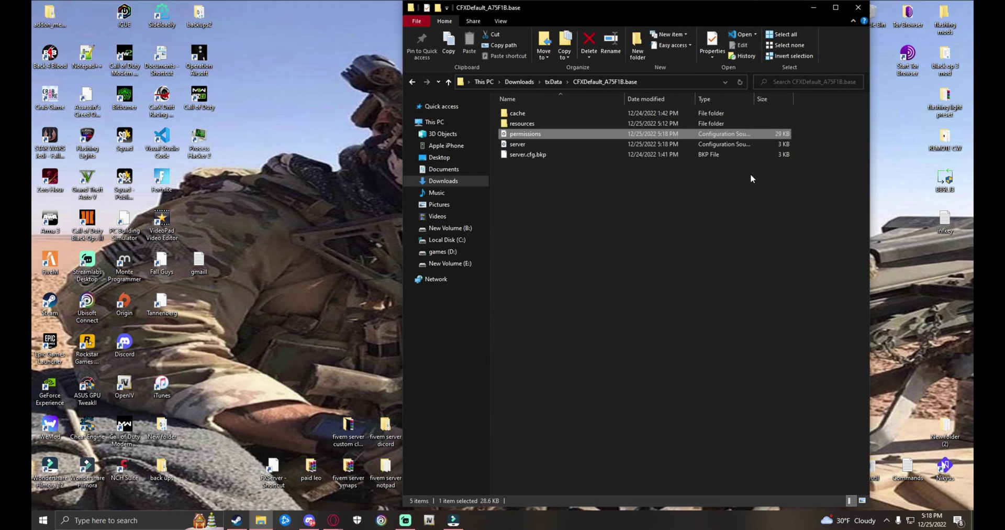
click(858, 8)
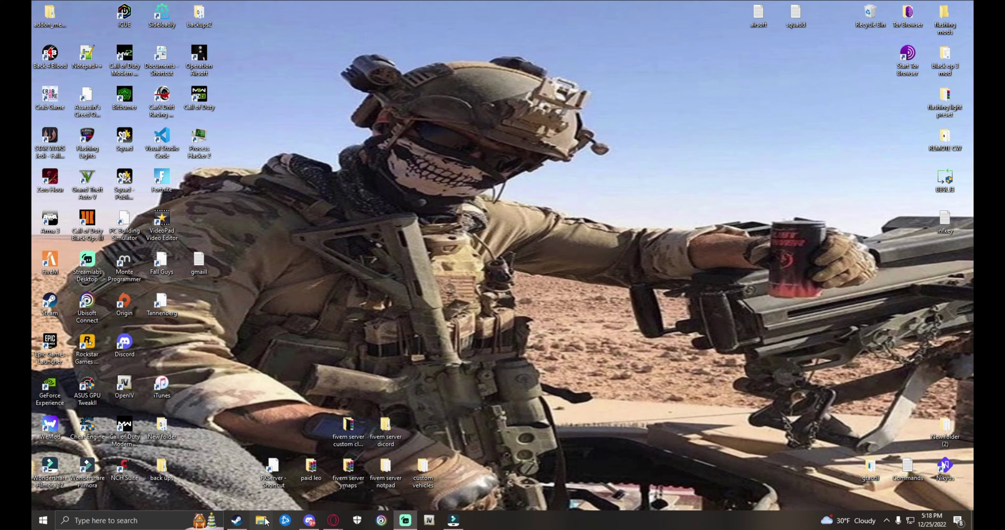
key(super+e)
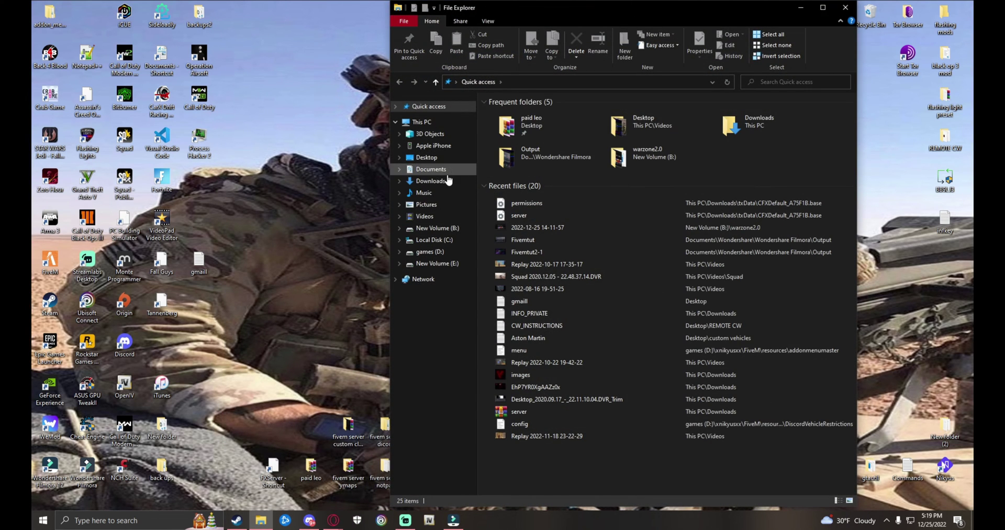
click(430, 180)
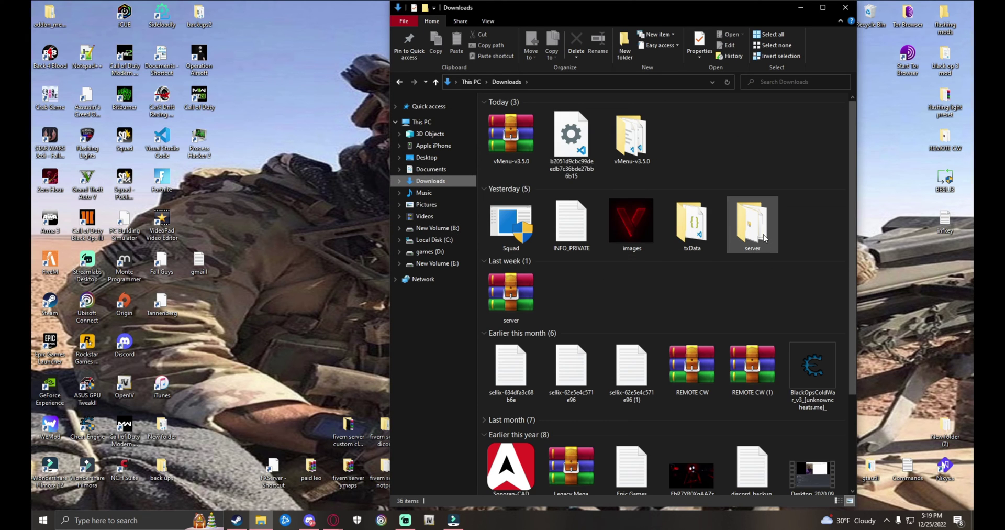
double_click(753, 223)
scroll(764, 237, down, 15)
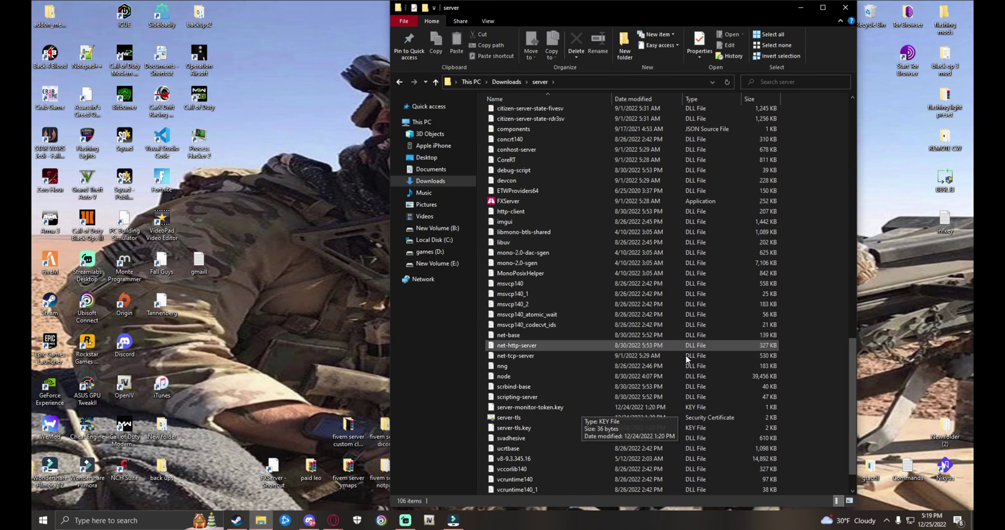
double_click(516, 286)
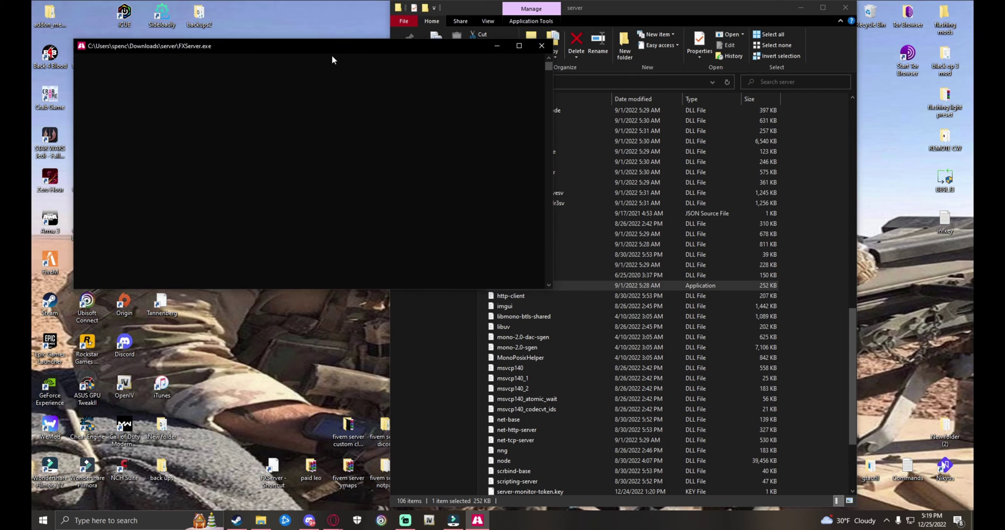
click(803, 7)
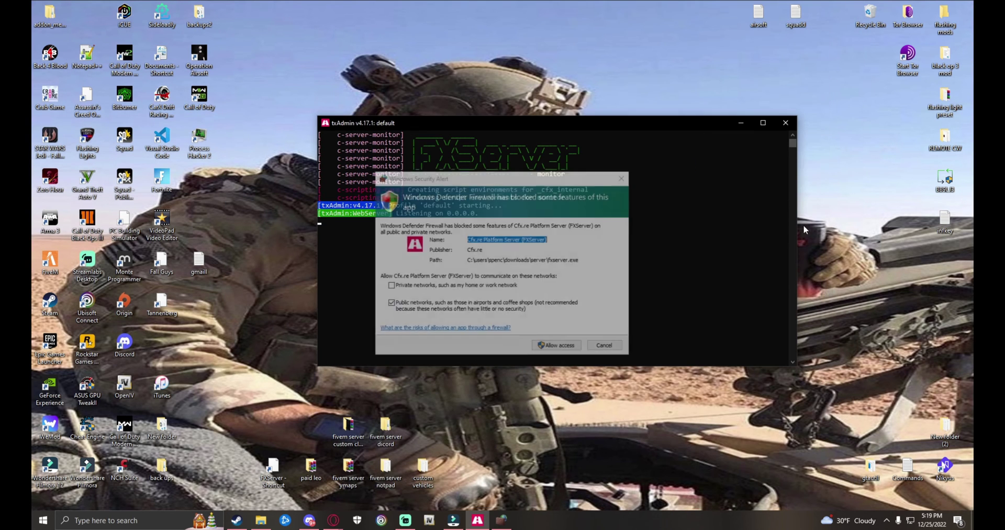
click(567, 344)
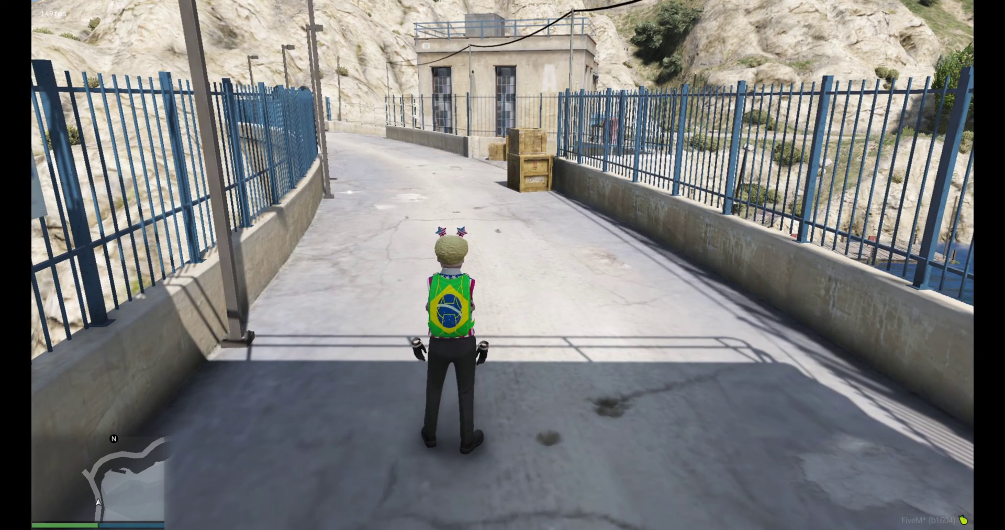
key(alt+Tab)
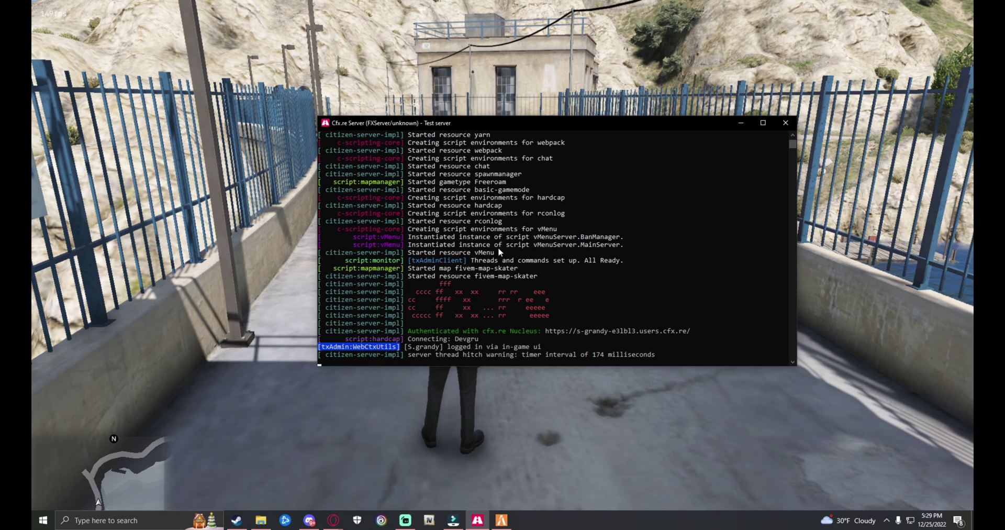
scroll(791, 137, up, 3)
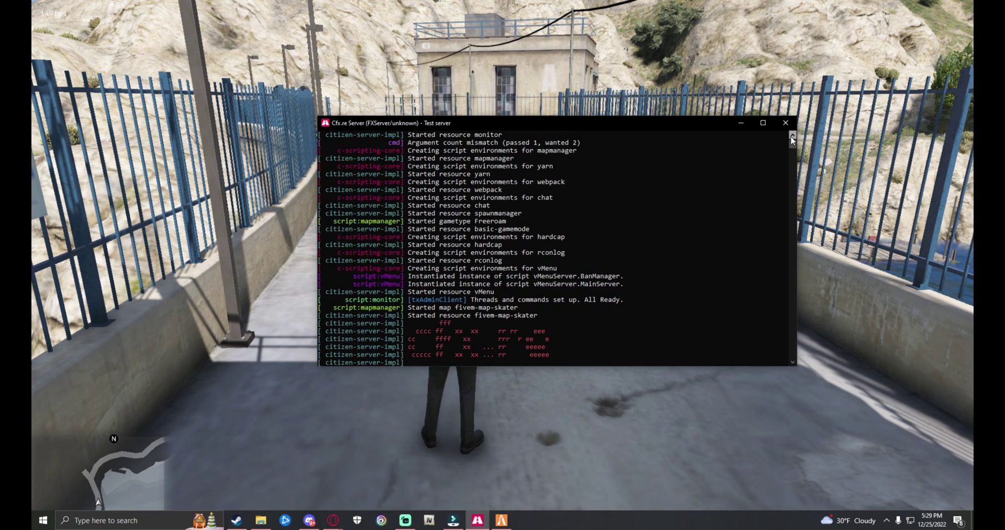
scroll(791, 137, up, 5)
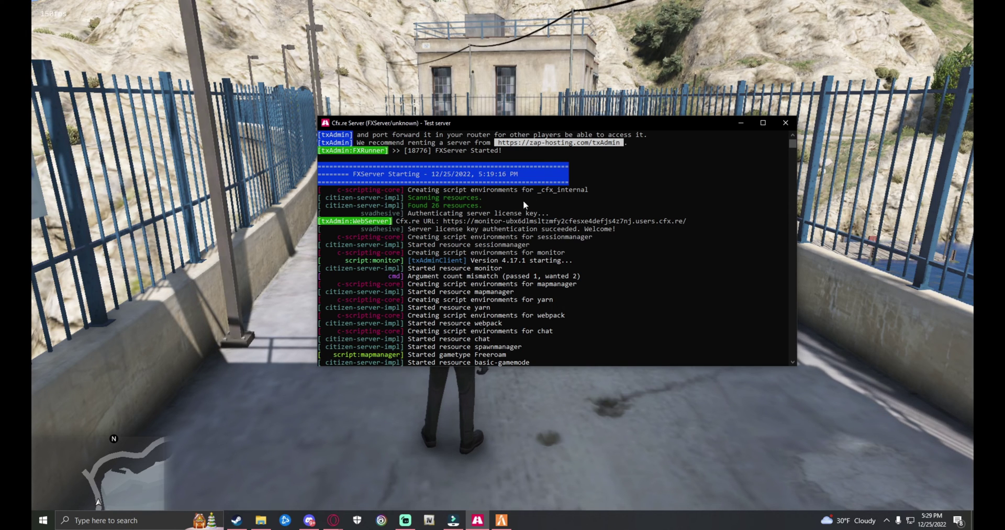
click(793, 361)
scroll(793, 361, down, 5)
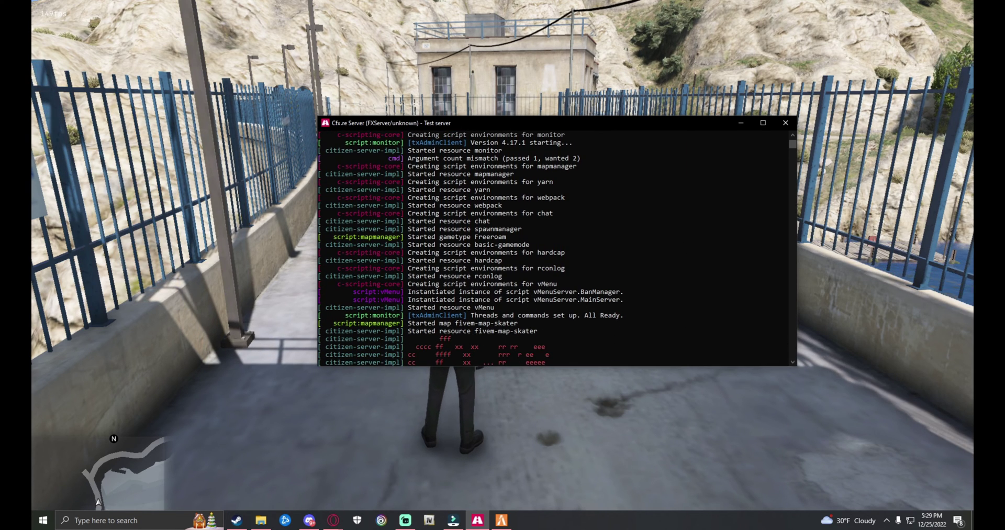
click(482, 367)
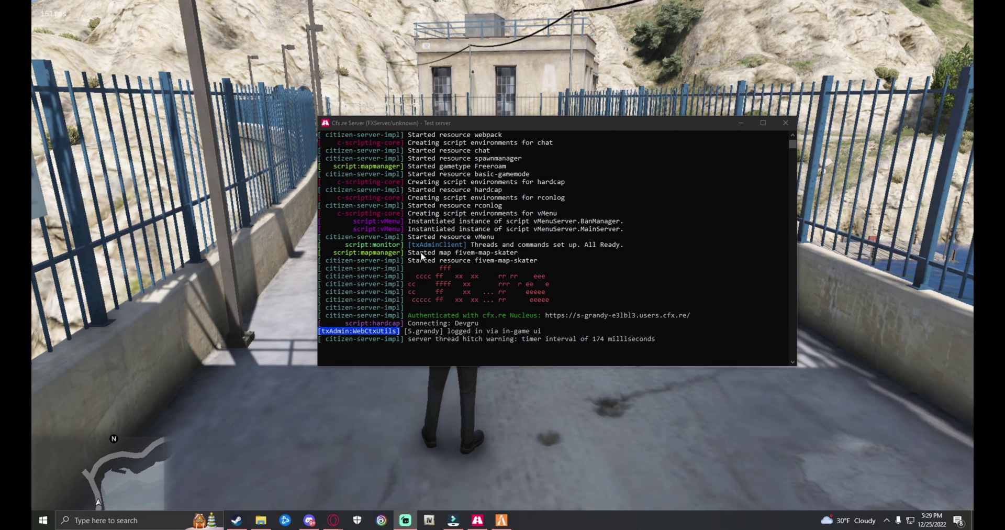
drag(475, 124, 562, 110)
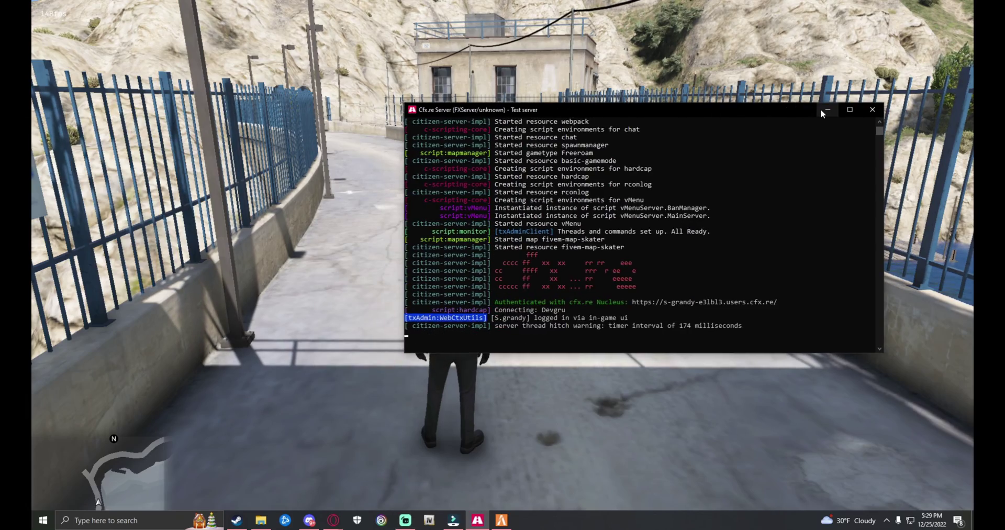
click(828, 109)
key(w)
key(w)
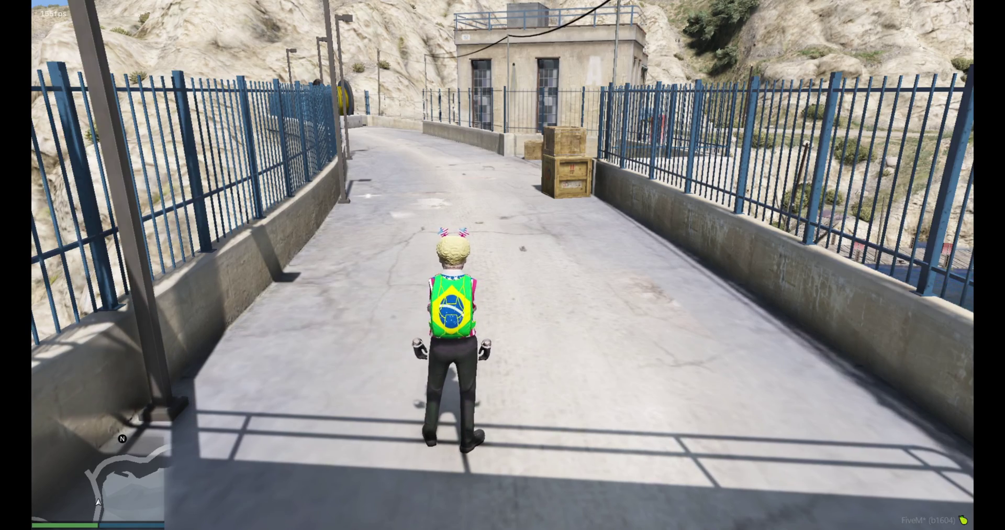
Open vMenu with M and highlight Vehicle Related Options in the main menu.
key(m)
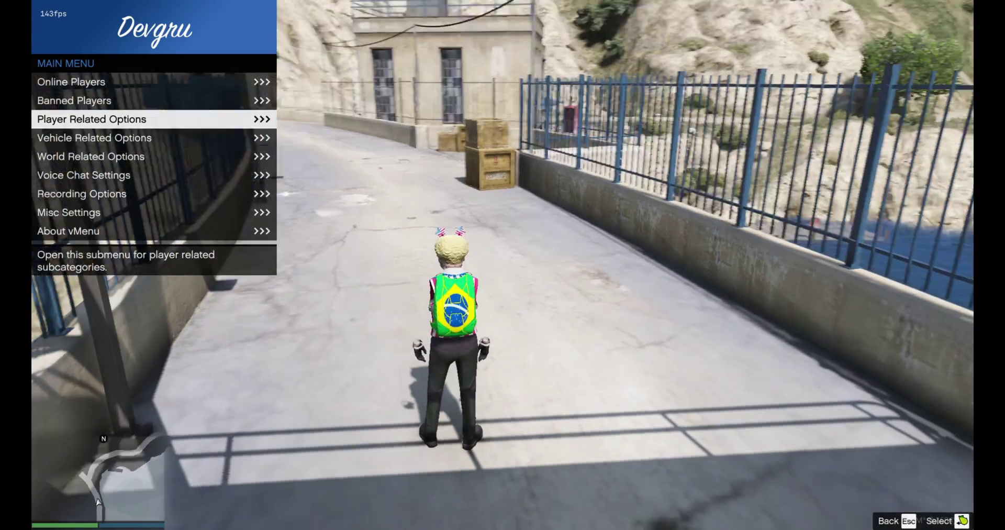
key(m)
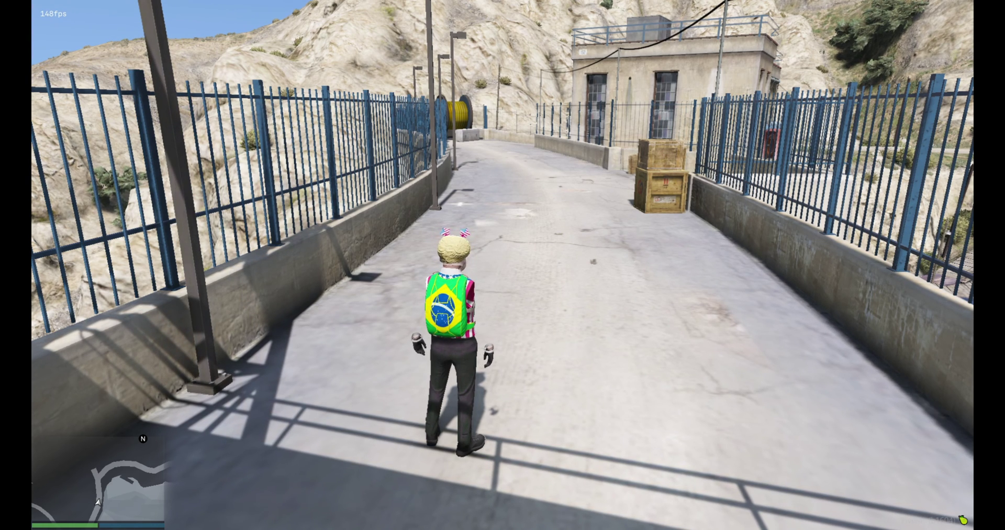
key(m)
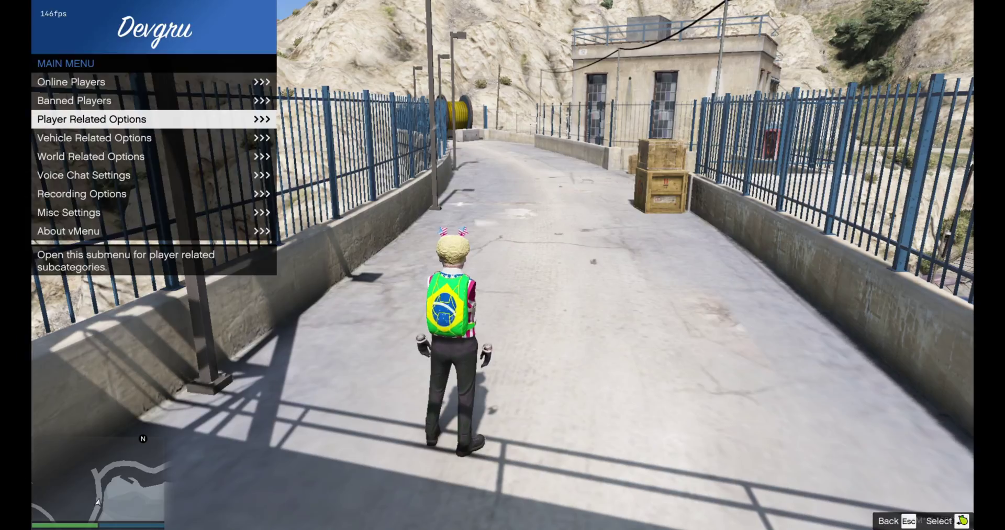
key(w)
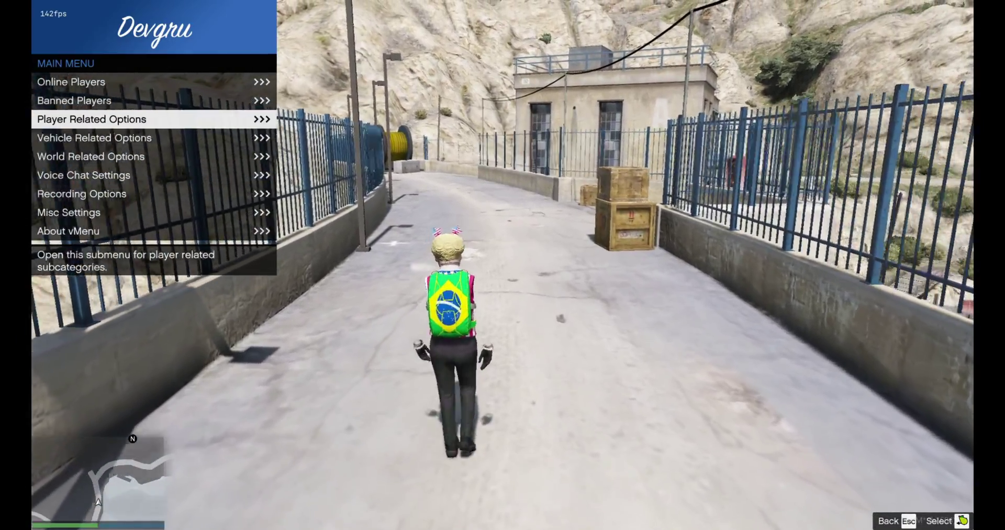
key(Down)
key(Down)
key(Down)
key(Down)
key(Down)
key(Down)
key(Down)
key(Down)
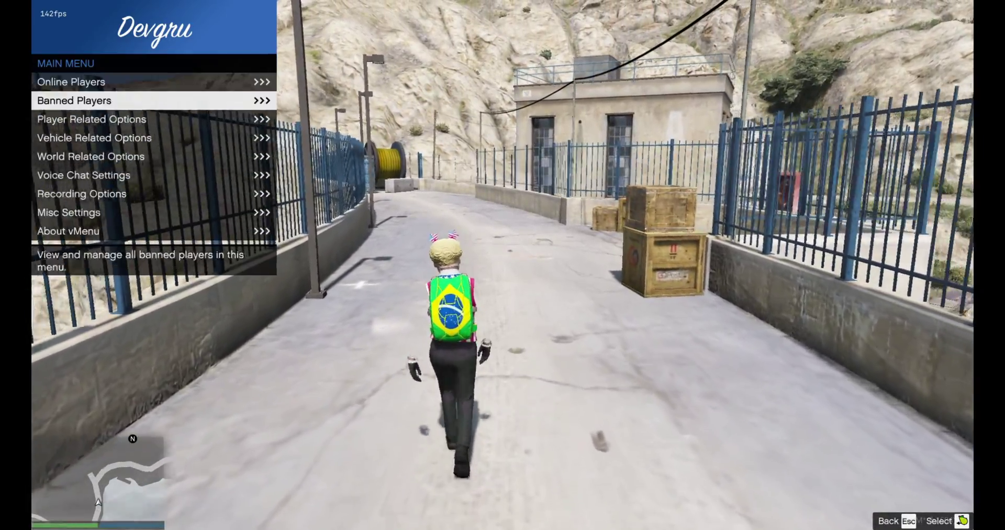
key(Down)
key(Down)
key(Down)
key(Up)
key(Up)
key(Down)
key(Down)
key(Up)
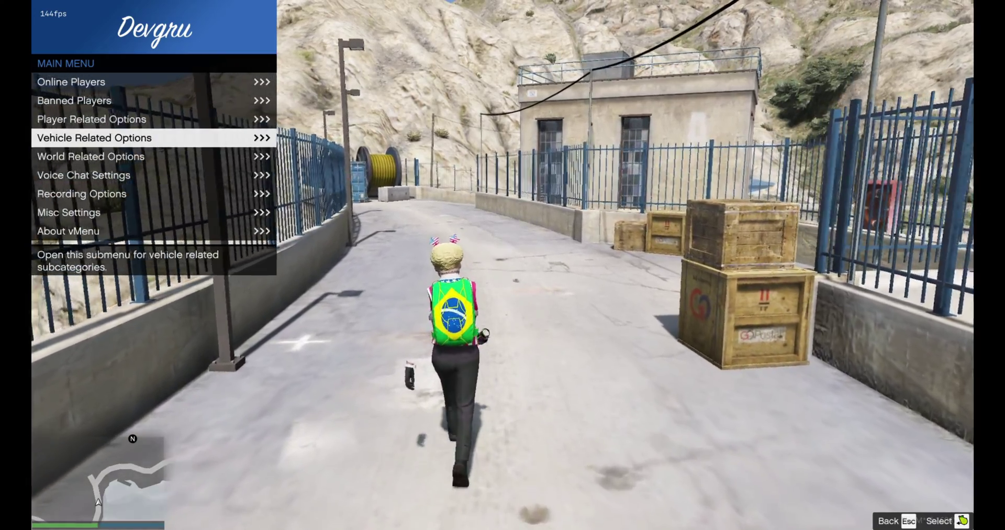
Go through Vehicle Related Options > Vehicle Spawner to the Addon Vehicles list.
key(Return)
key(Down)
key(Up)
key(Return)
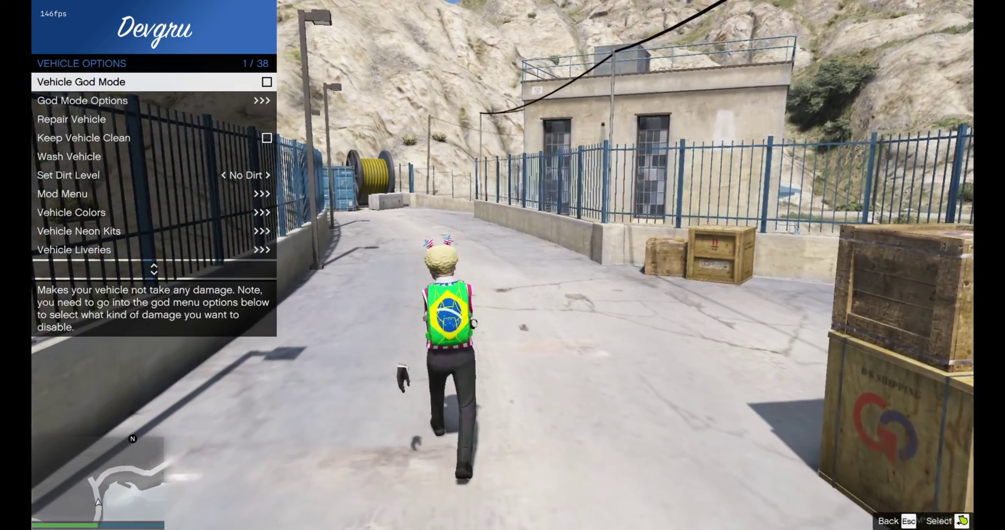
key(Escape)
key(Down)
key(Return)
key(Down)
key(Down)
key(Down)
key(Up)
key(Escape)
key(Down)
key(Up)
key(Return)
key(Down)
key(Down)
key(Down)
key(Return)
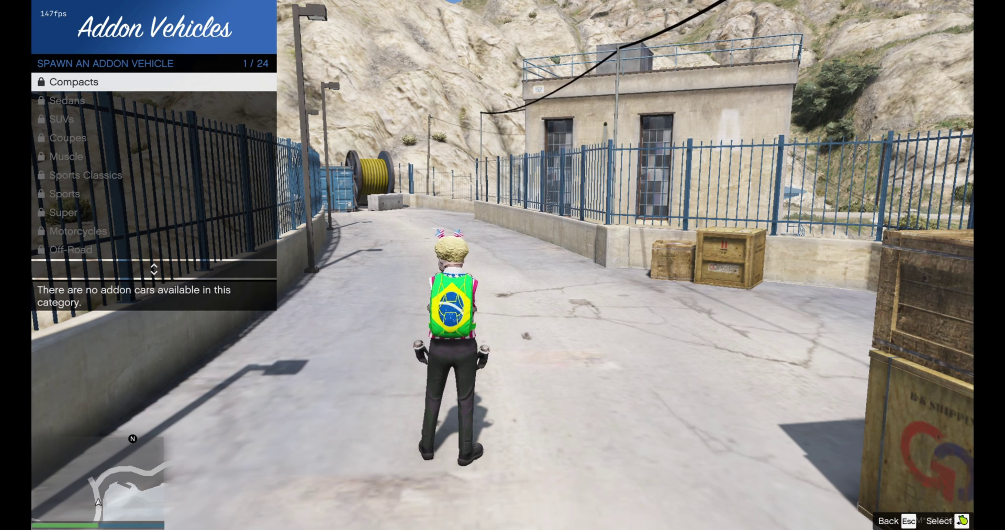
Back out of Addon Vehicles and close vMenu, then walk and reopen the main menu with M.
key(Escape)
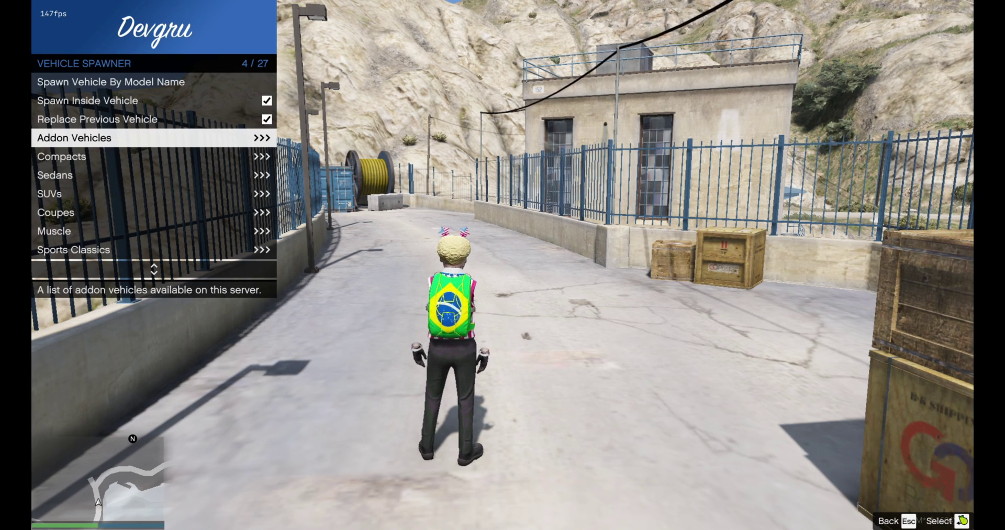
key(Escape)
key(Escape)
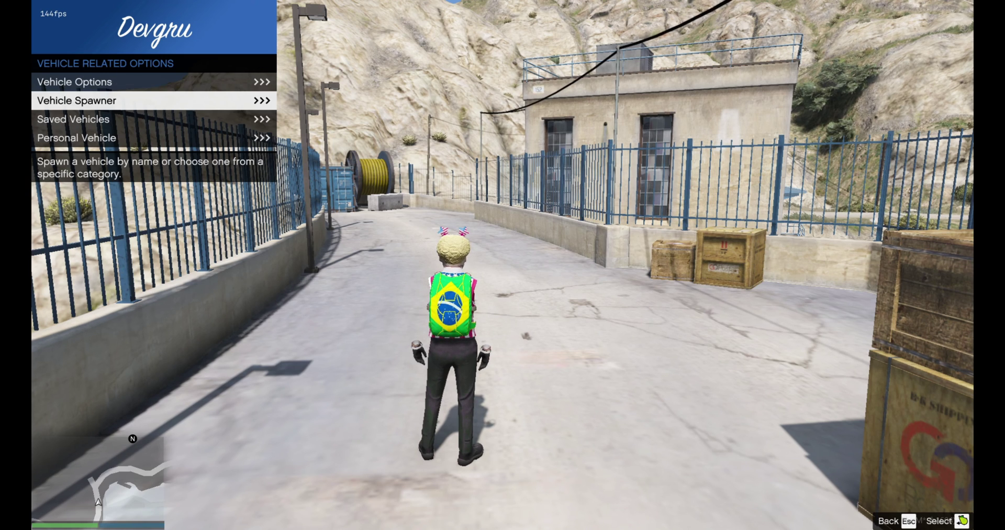
key(Escape)
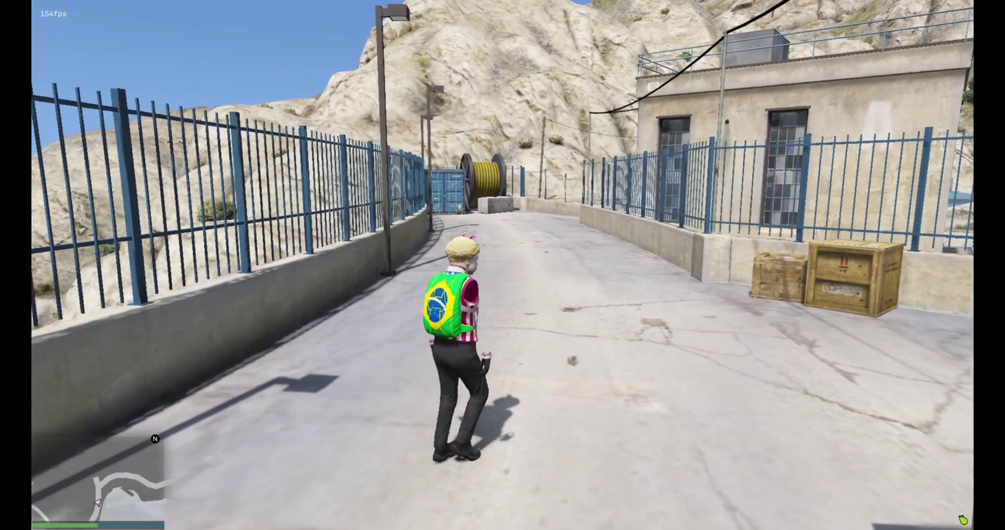
key(a)
key(m)
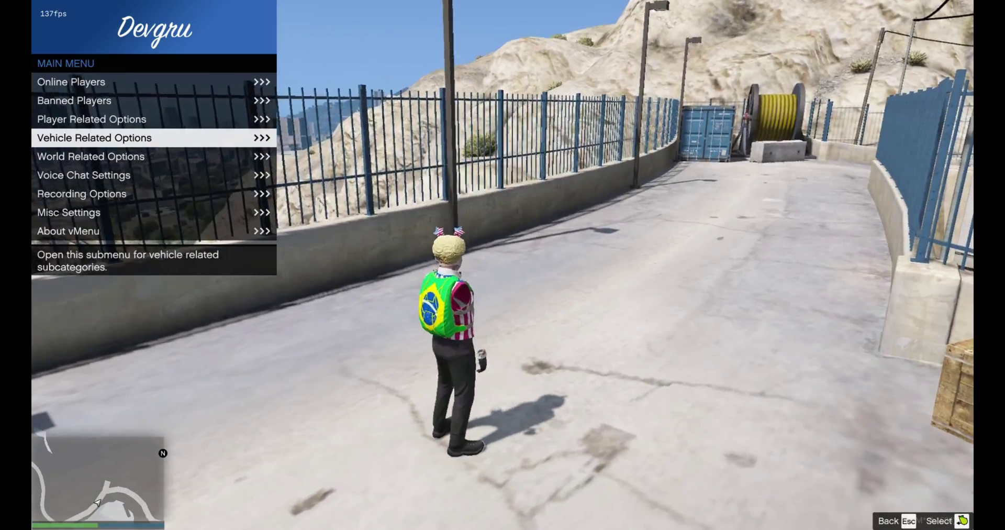
key(s)
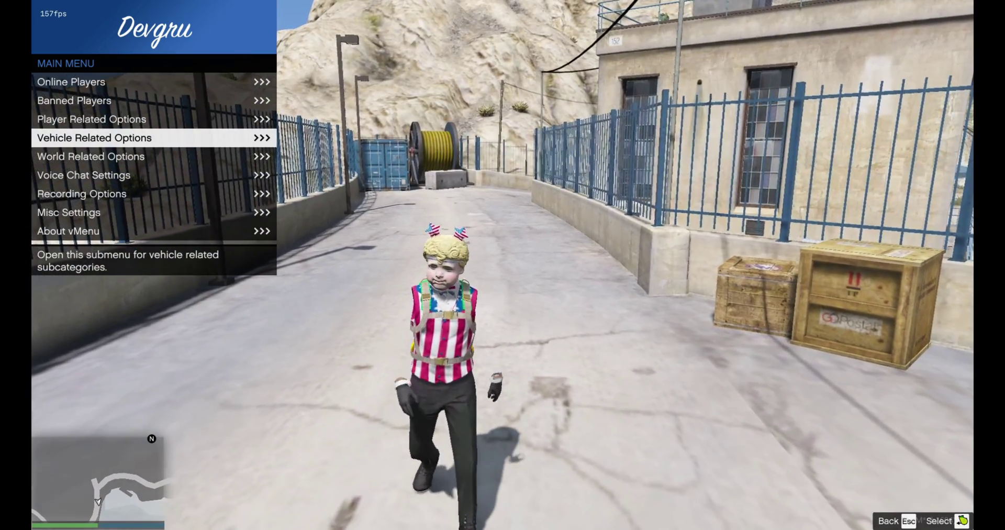